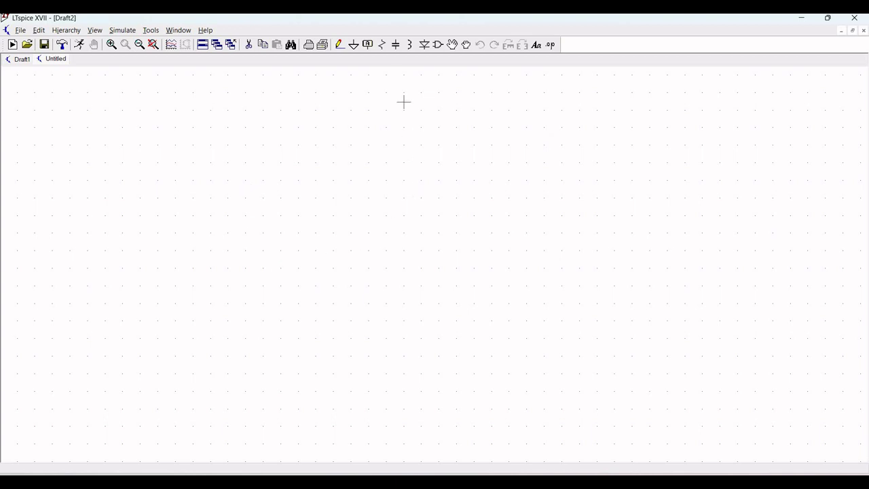
Place three NPN transistors in the empty schematic: one at centre-left, one to its upper right and one to its lower right.
{"action": "left_click", "coordinate": [438, 45]}
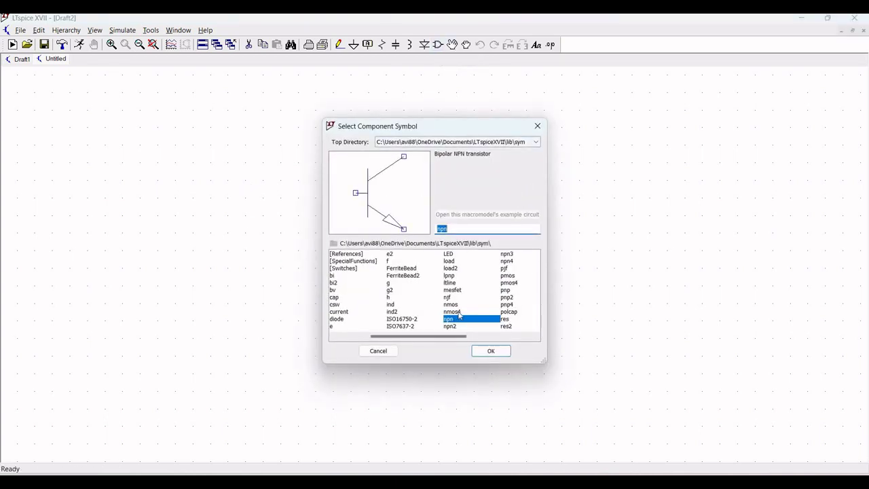
{"action": "left_click", "coordinate": [490, 350]}
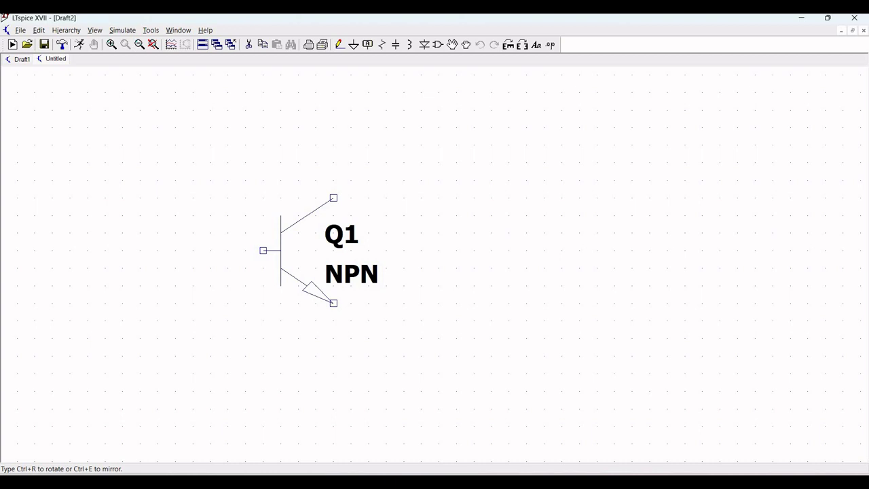
{"action": "left_click", "coordinate": [298, 255]}
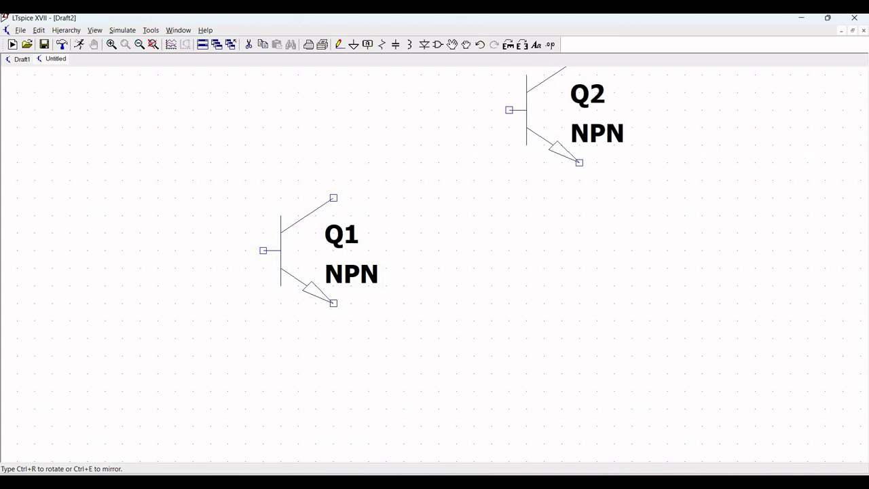
{"action": "left_click", "coordinate": [543, 112]}
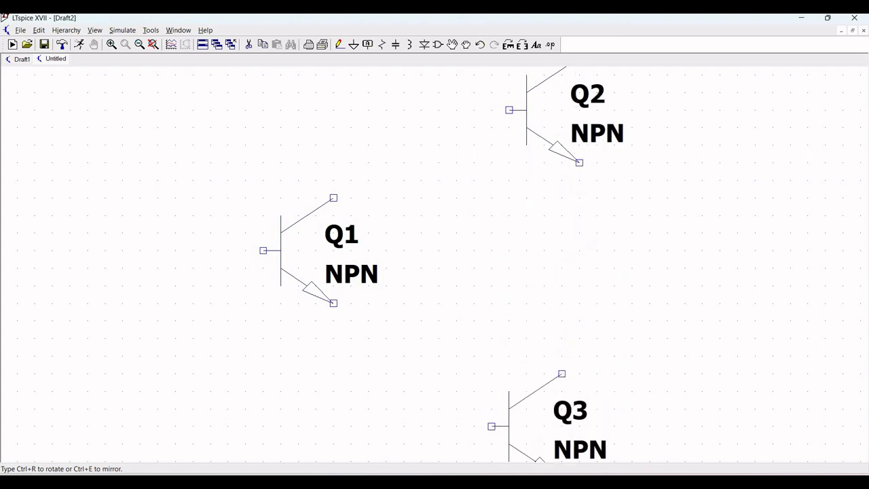
{"action": "left_click", "coordinate": [543, 428]}
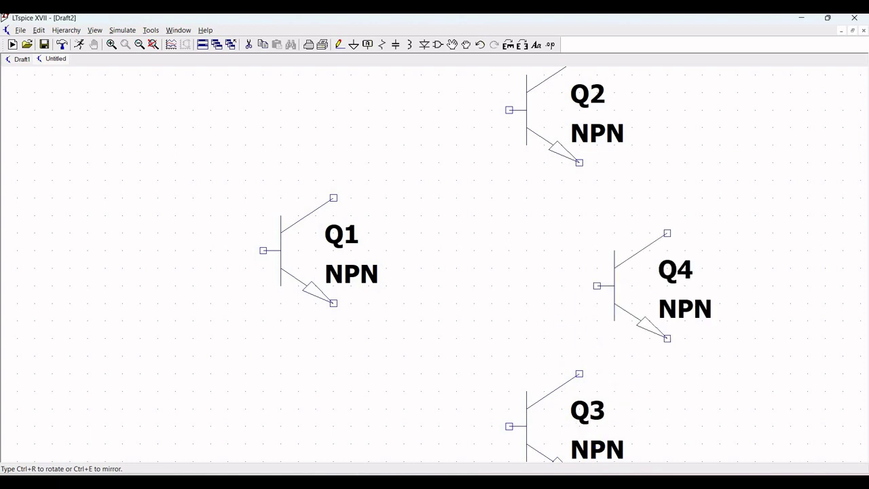
{"action": "key", "text": "Escape"}
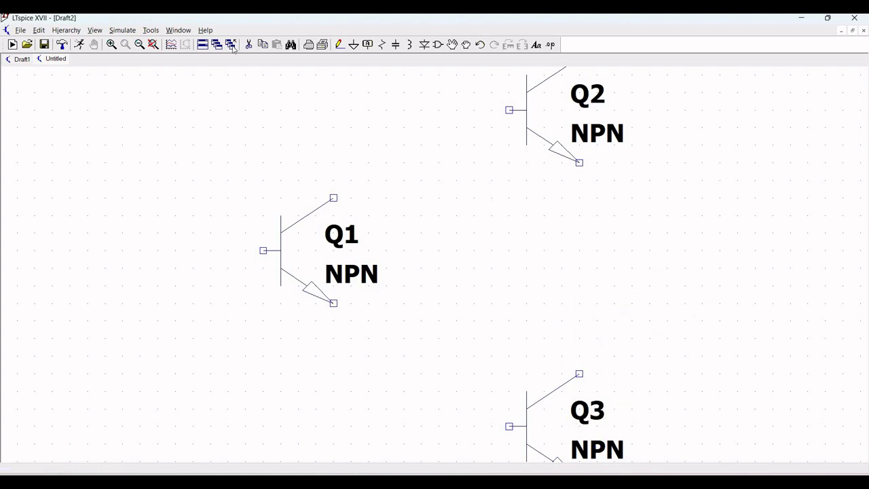
Assign the 2N3904 transistor model to Q1.
{"action": "left_click", "coordinate": [139, 44]}
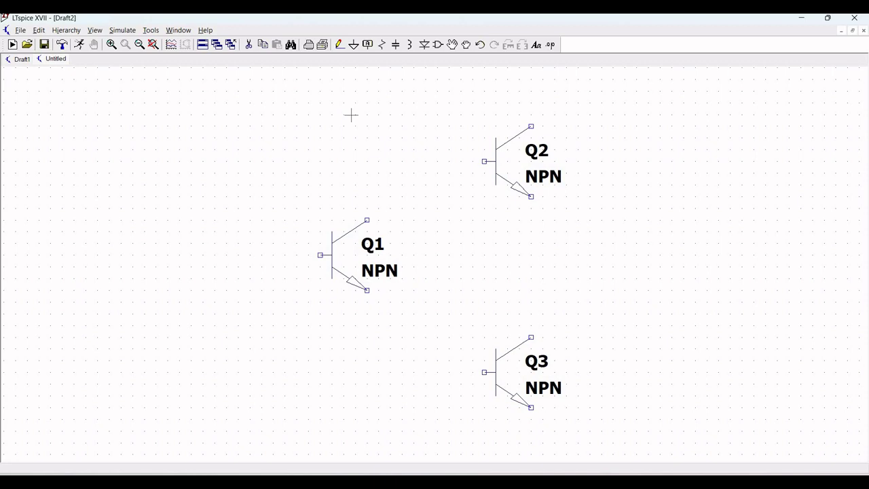
{"action": "right_click", "coordinate": [332, 261]}
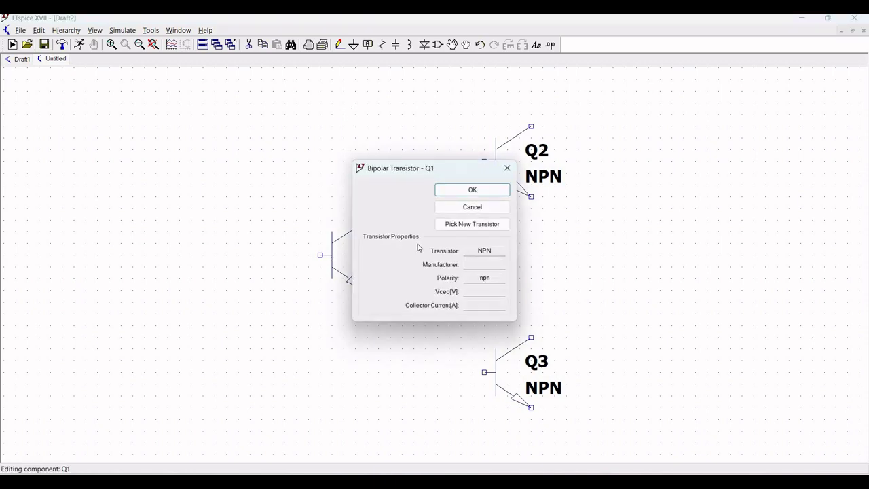
{"action": "left_click", "coordinate": [471, 224]}
{"action": "left_click", "coordinate": [297, 240]}
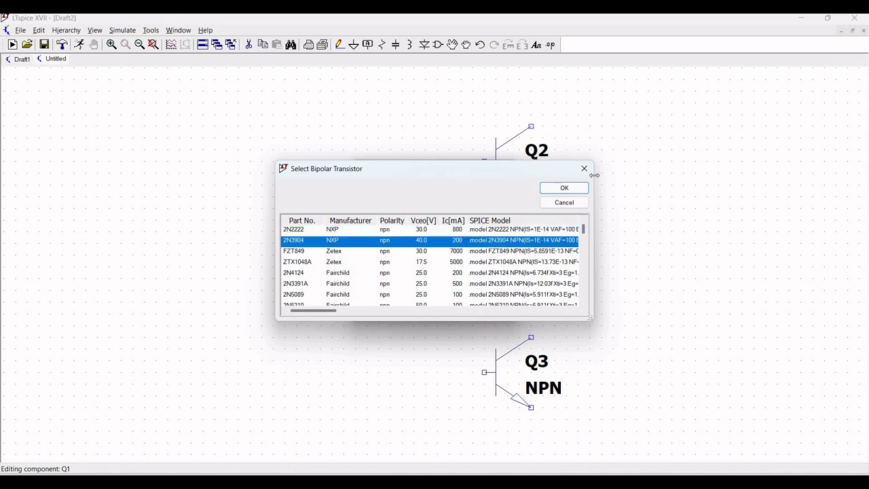
{"action": "left_click", "coordinate": [575, 188]}
Assign the 2N3904 transistor model to both Q2 and Q3.
{"action": "right_click", "coordinate": [496, 164]}
{"action": "left_click", "coordinate": [453, 226]}
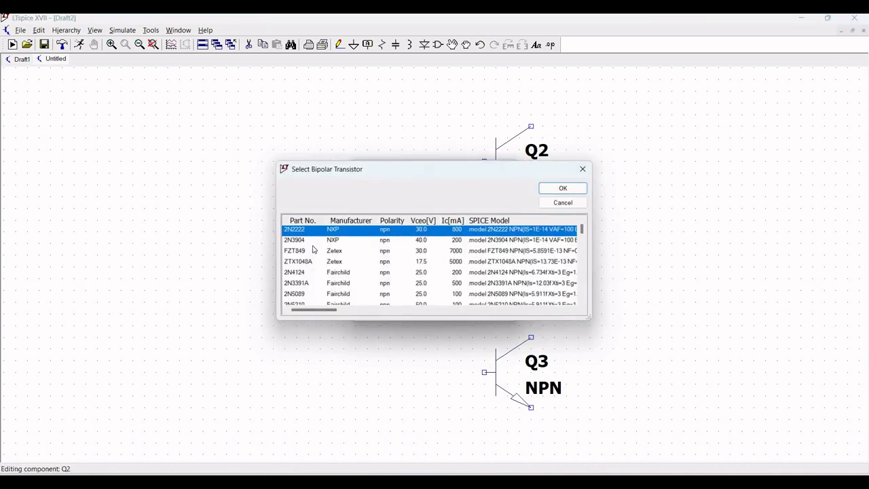
{"action": "left_click", "coordinate": [297, 242]}
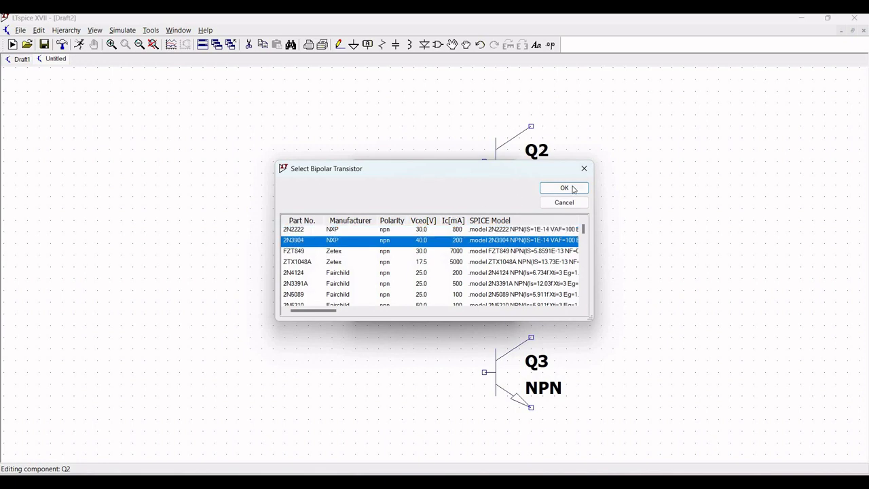
{"action": "key", "text": "Return"}
{"action": "right_click", "coordinate": [503, 379]}
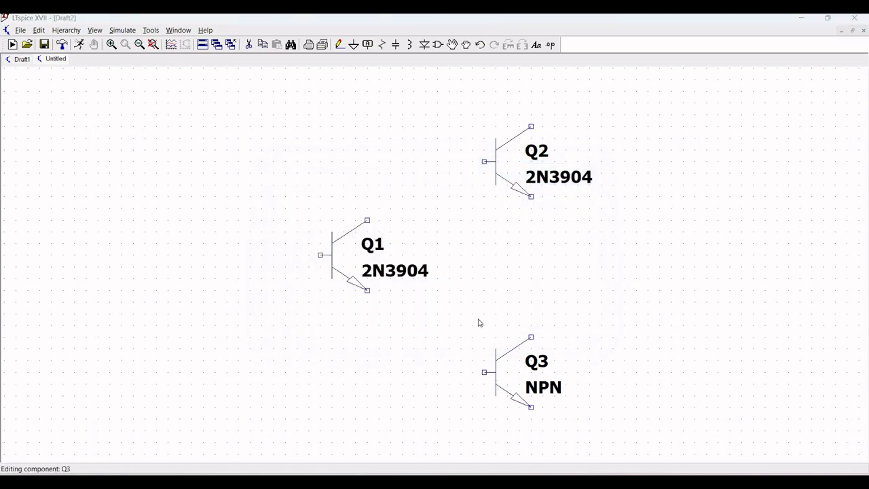
{"action": "left_click", "coordinate": [464, 225]}
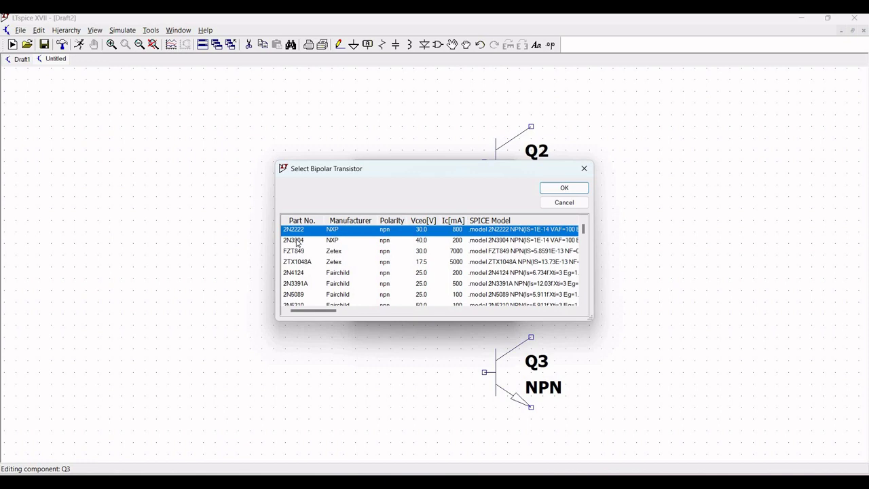
{"action": "key", "text": "Down"}
{"action": "left_click", "coordinate": [561, 188]}
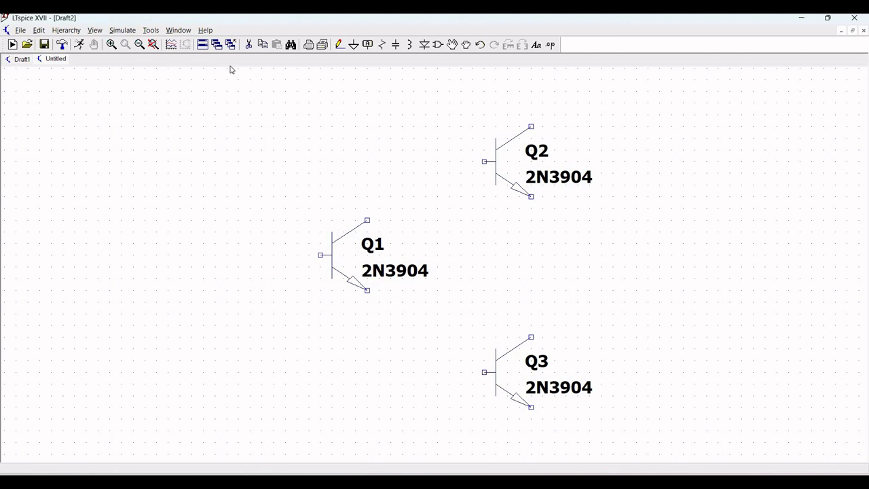
Place four vertical resistors: a vertically aligned pair left of Q1, one below Q1 and one above Q1.
{"action": "left_click", "coordinate": [382, 44]}
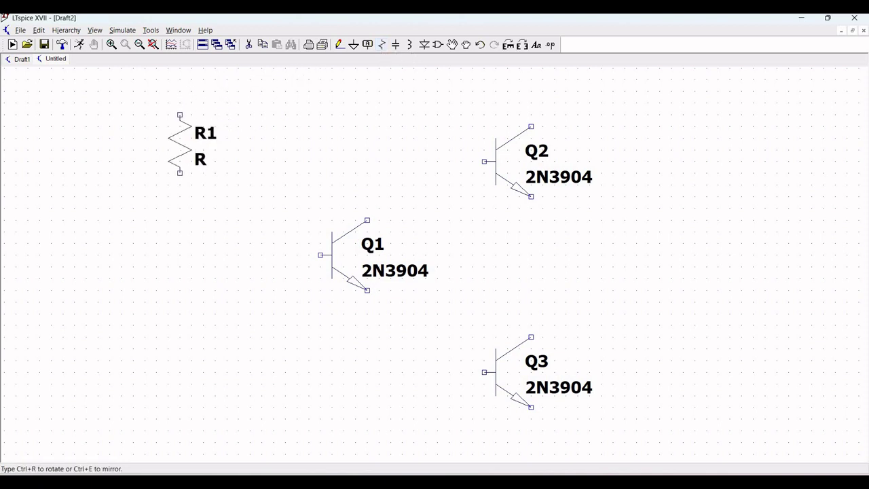
{"action": "left_click", "coordinate": [180, 144]}
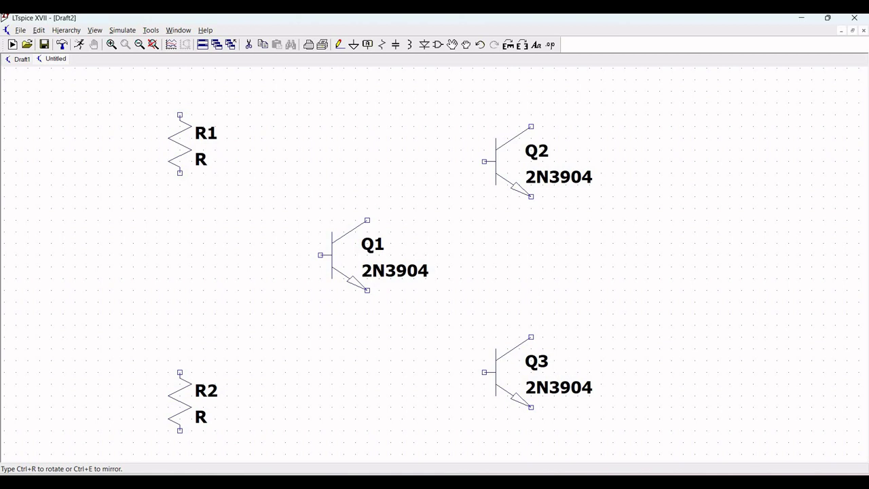
{"action": "left_click", "coordinate": [180, 401]}
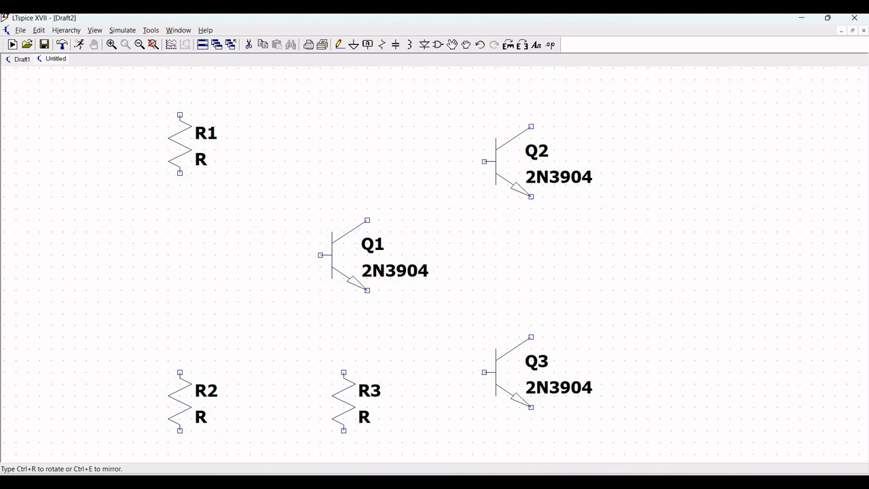
{"action": "left_click", "coordinate": [367, 400]}
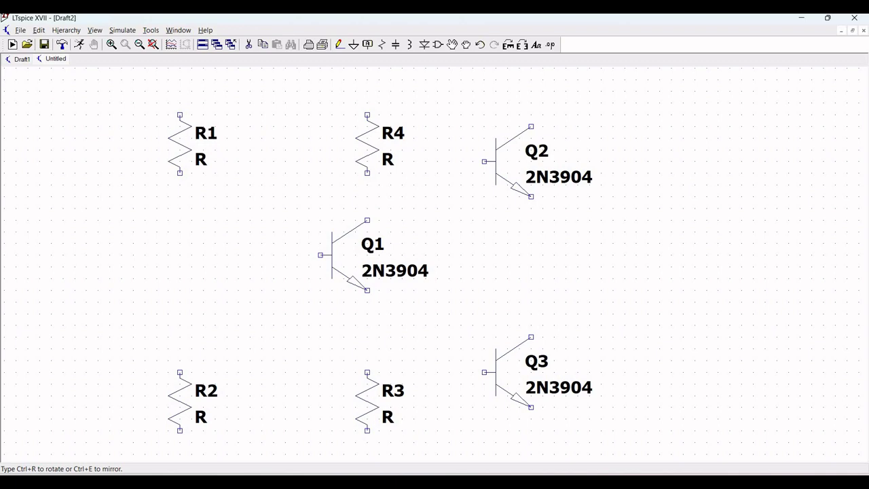
{"action": "left_click", "coordinate": [368, 143]}
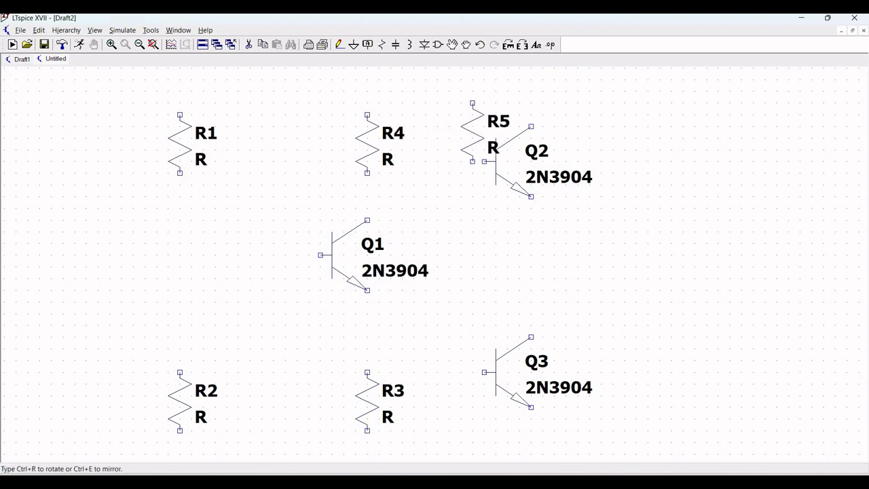
{"action": "key", "text": "Escape"}
Move Q2 and Q3 farther right, vertically aligned with each other, to leave space beside Q1.
{"action": "left_click", "coordinate": [452, 45]}
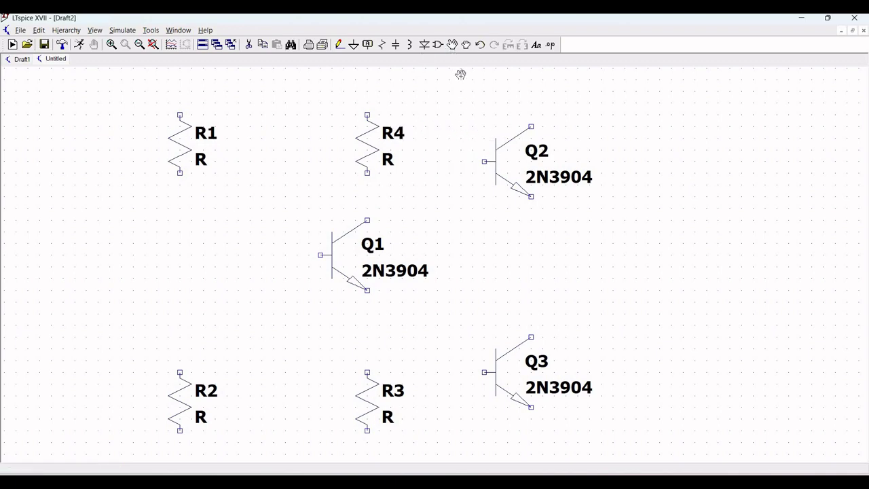
{"action": "left_click", "coordinate": [491, 160]}
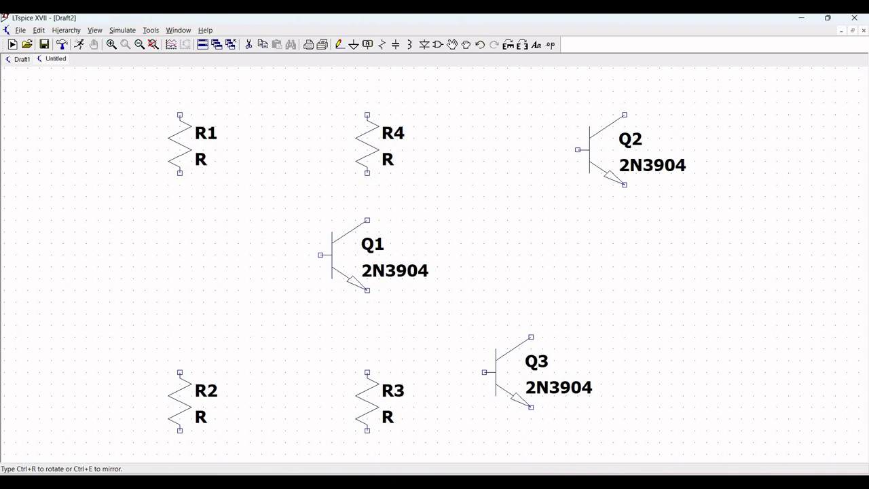
{"action": "left_click", "coordinate": [592, 151]}
{"action": "left_click", "coordinate": [486, 375]}
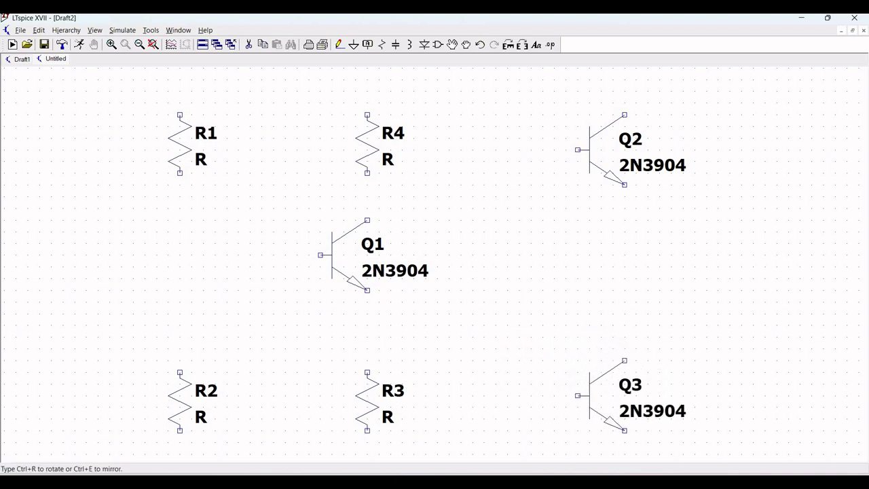
{"action": "left_click", "coordinate": [548, 377]}
{"action": "key", "text": "Escape"}
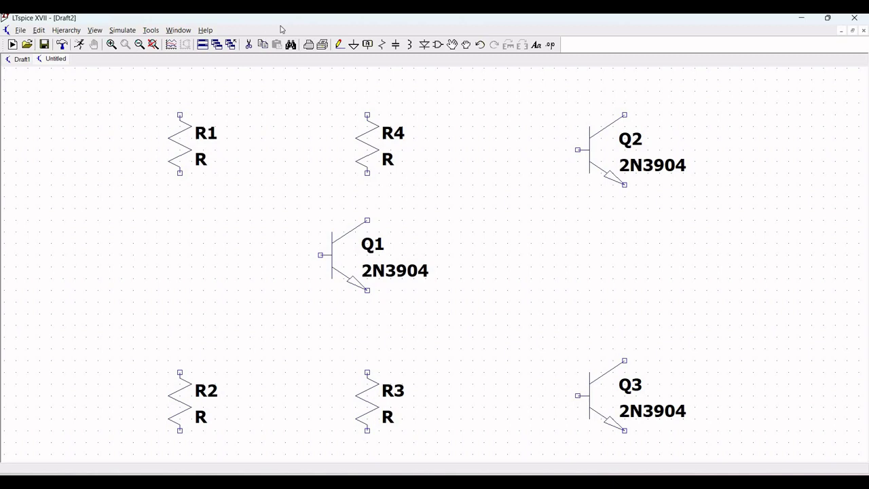
Place two horizontal resistors, one above the other, in the gap between Q1 and transistors Q2 and Q3.
{"action": "left_click", "coordinate": [382, 44]}
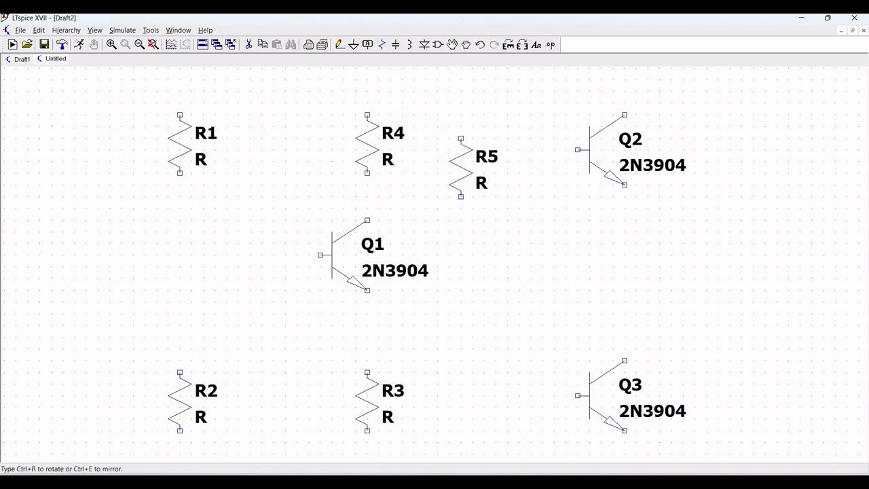
{"action": "key", "text": "ctrl+r"}
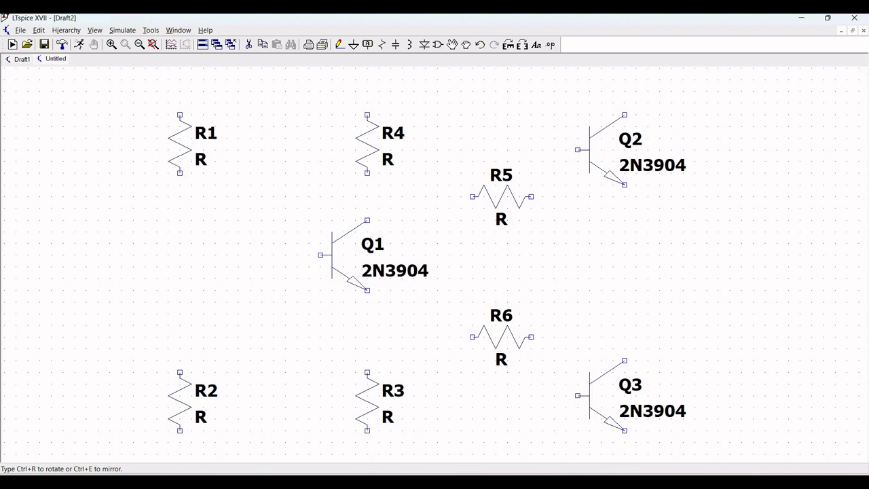
{"action": "left_click", "coordinate": [502, 337]}
{"action": "key", "text": "Escape"}
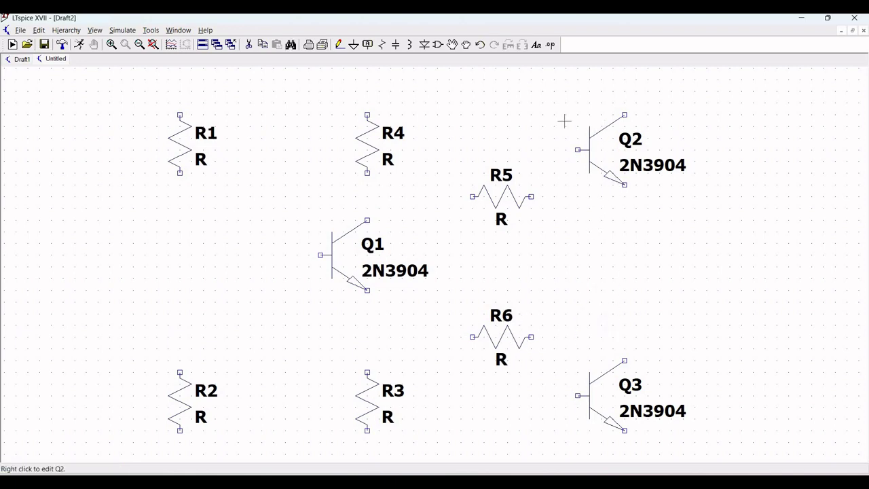
Move Q2 down and Q3 up so their bases line up with resistors R5 and R6.
{"action": "left_click", "coordinate": [453, 45]}
{"action": "left_click_drag", "start_coordinate": [580, 151], "coordinate": [580, 198]}
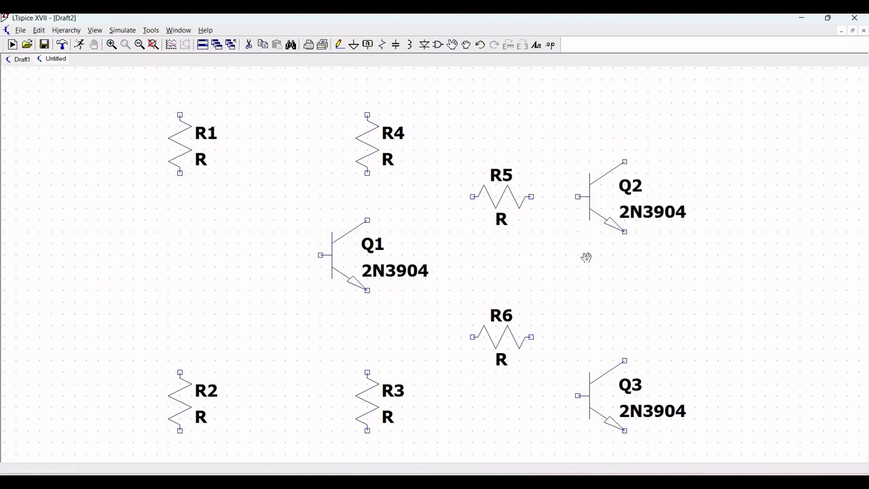
{"action": "left_click_drag", "start_coordinate": [588, 393], "coordinate": [588, 334]}
{"action": "left_click", "coordinate": [588, 333]}
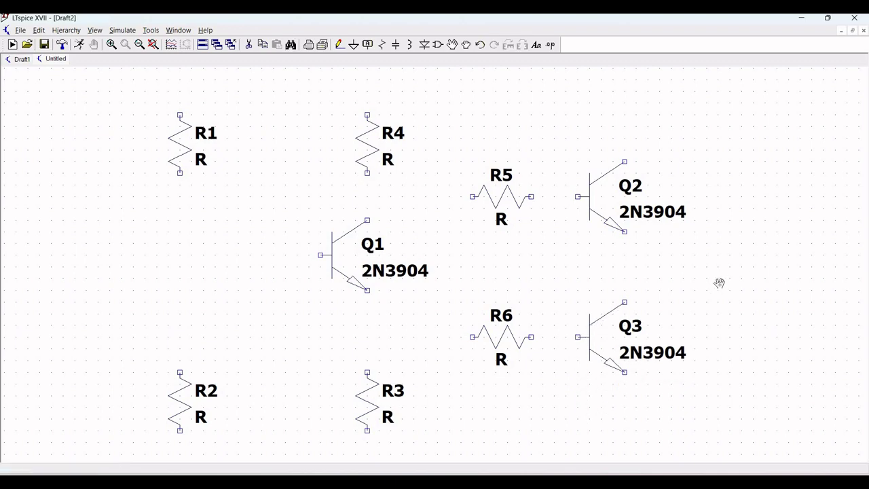
{"action": "key", "text": "Escape"}
Place one vertical resistor to the right of Q3.
{"action": "left_click", "coordinate": [383, 45]}
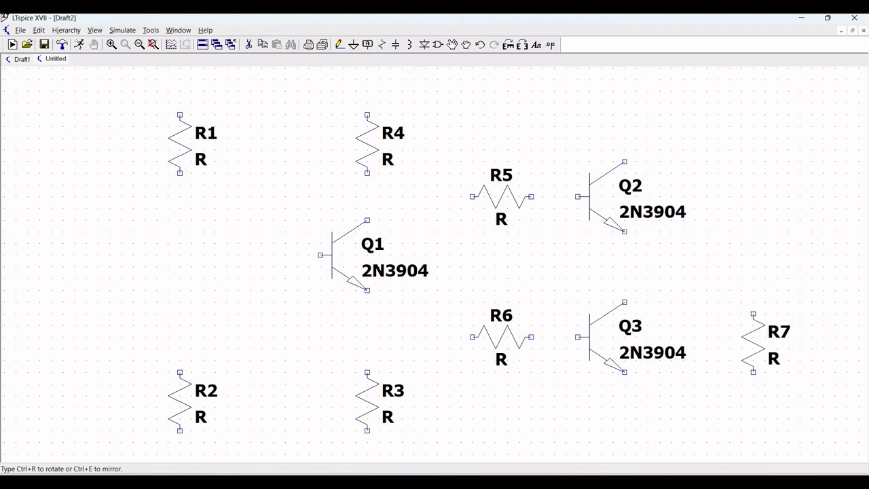
{"action": "left_click", "coordinate": [753, 314]}
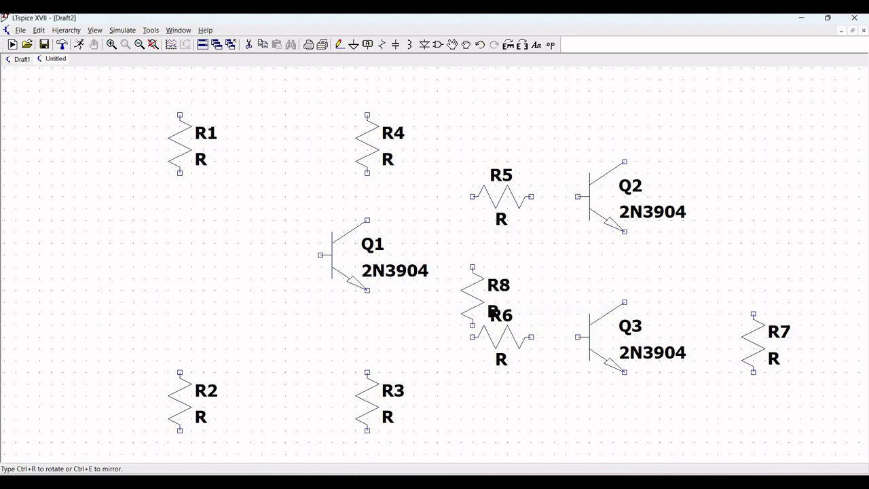
{"action": "key", "text": "Escape"}
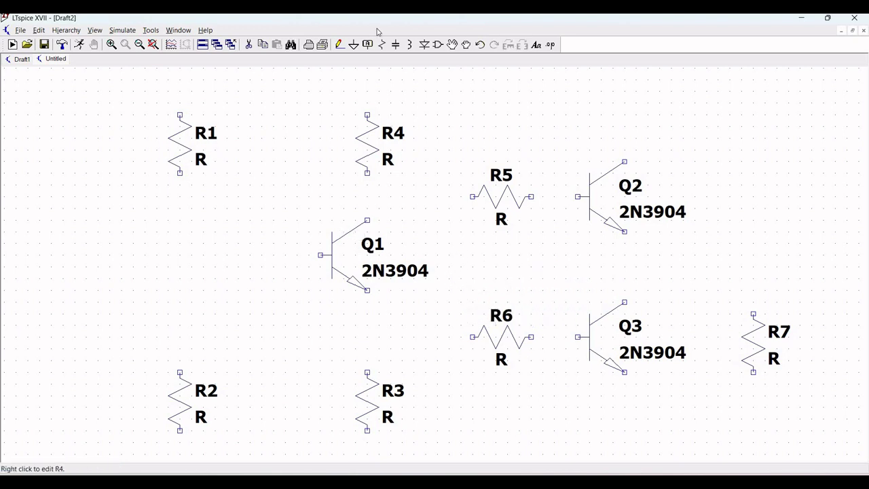
Place a capacitor rotated to horizontal at the far left, level with the base of Q1.
{"action": "left_click", "coordinate": [396, 45]}
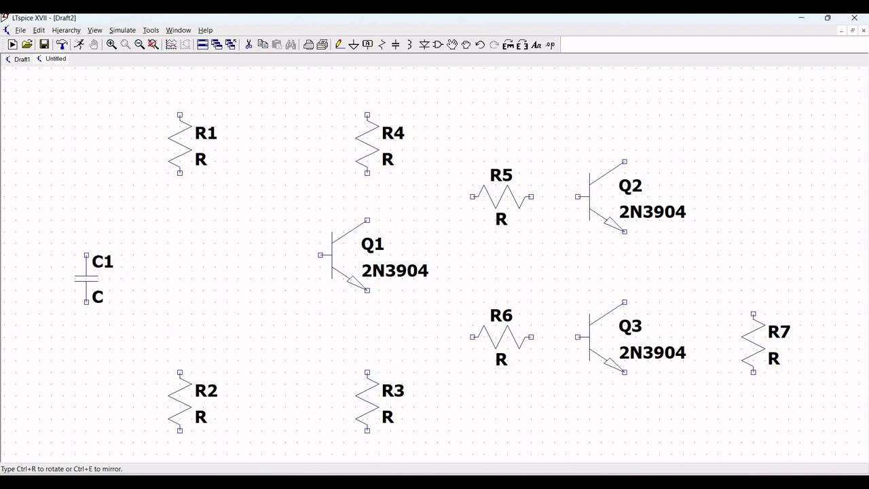
{"action": "key", "text": "ctrl+r"}
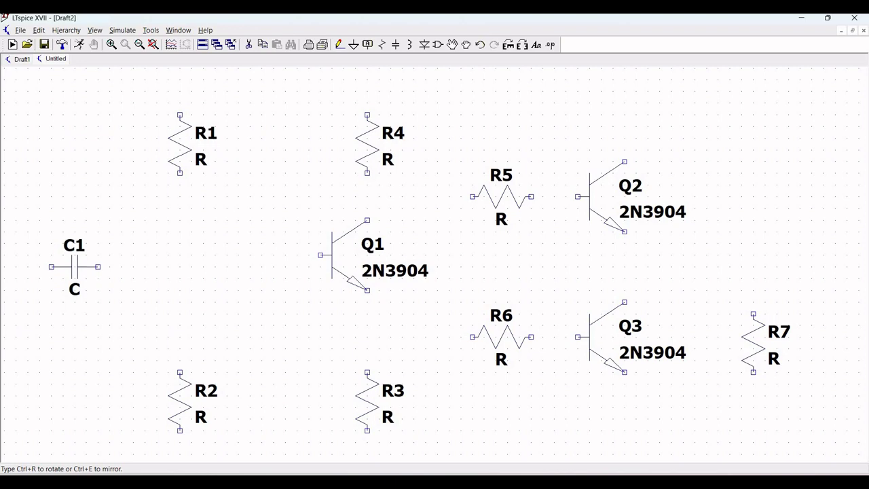
{"action": "left_click", "coordinate": [74, 255]}
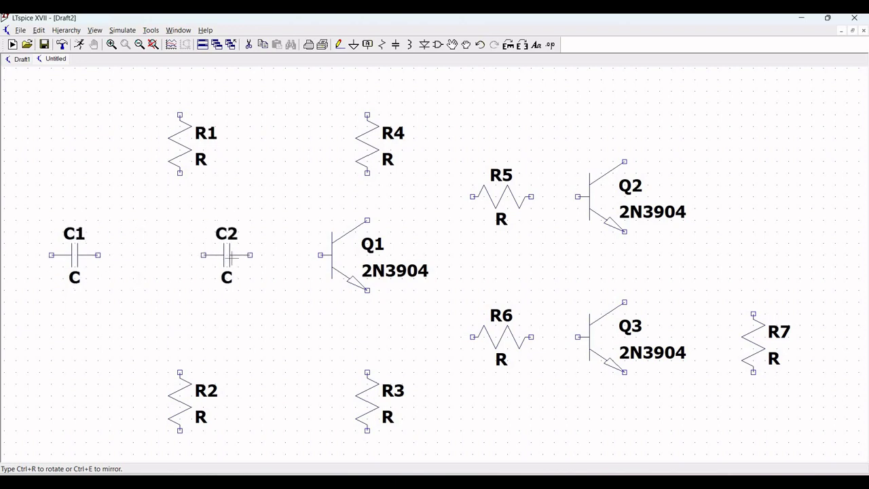
{"action": "key", "text": "Escape"}
Wire the lower terminal of R1 to the upper terminal of R2.
{"action": "left_click", "coordinate": [338, 46]}
{"action": "left_click", "coordinate": [180, 173]}
{"action": "left_click", "coordinate": [179, 372]}
{"action": "key", "text": "Escape"}
{"action": "key", "text": "F3"}
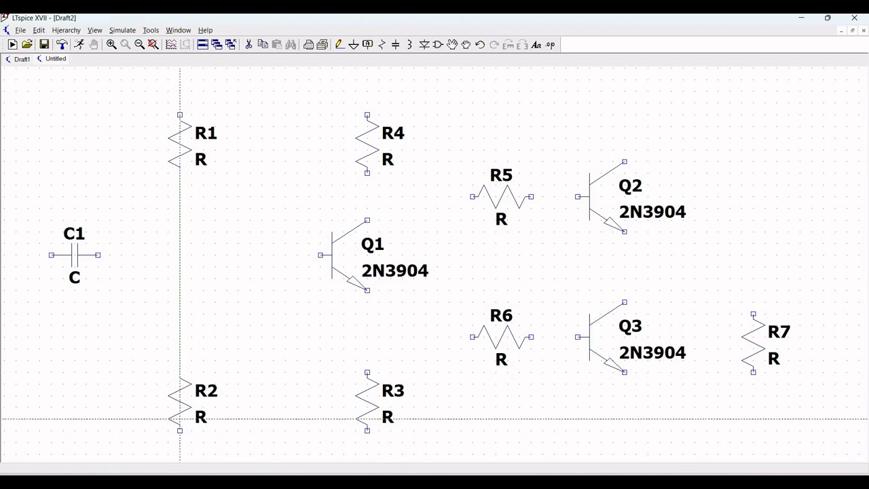
Wire the lower terminals of R2 and R3 together, and connect Q1's emitter to the upper terminal of R3.
{"action": "left_click", "coordinate": [180, 430]}
{"action": "left_click", "coordinate": [367, 430]}
{"action": "key", "text": "Escape"}
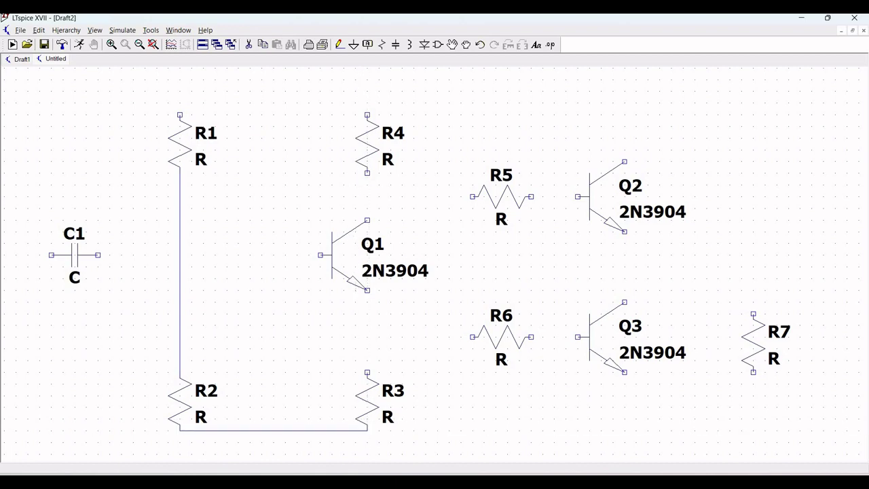
{"action": "key", "text": "F3"}
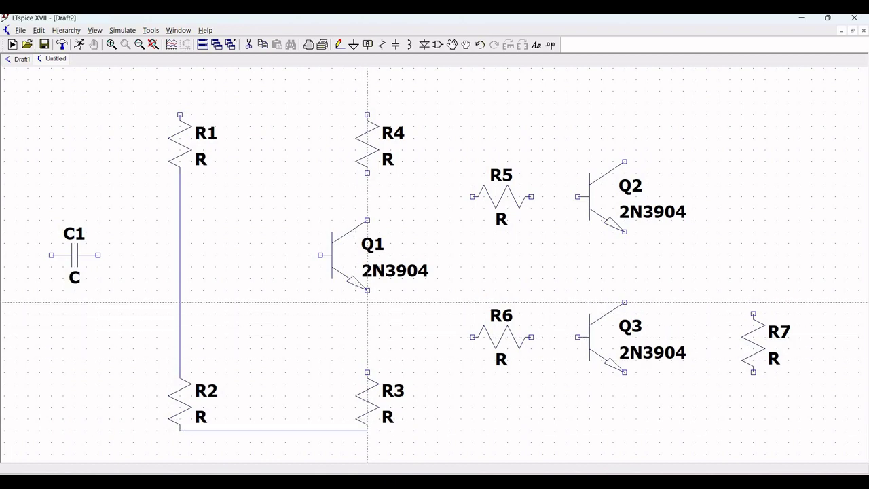
{"action": "left_click", "coordinate": [367, 290]}
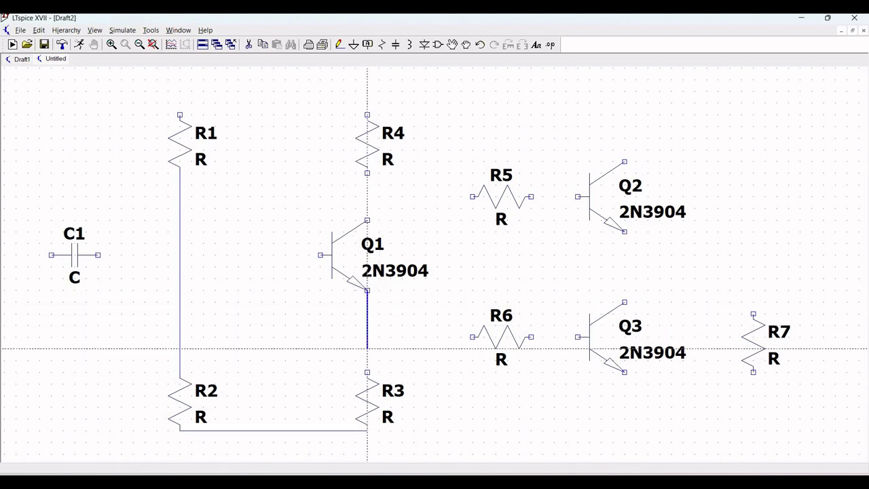
{"action": "left_click", "coordinate": [367, 372]}
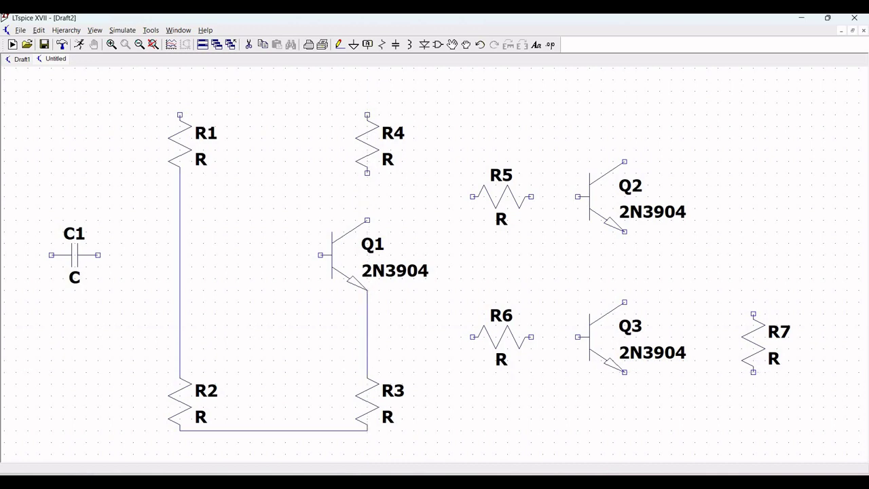
Wire R6 between the Q1 emitter line and the base of Q3.
{"action": "left_click", "coordinate": [473, 337]}
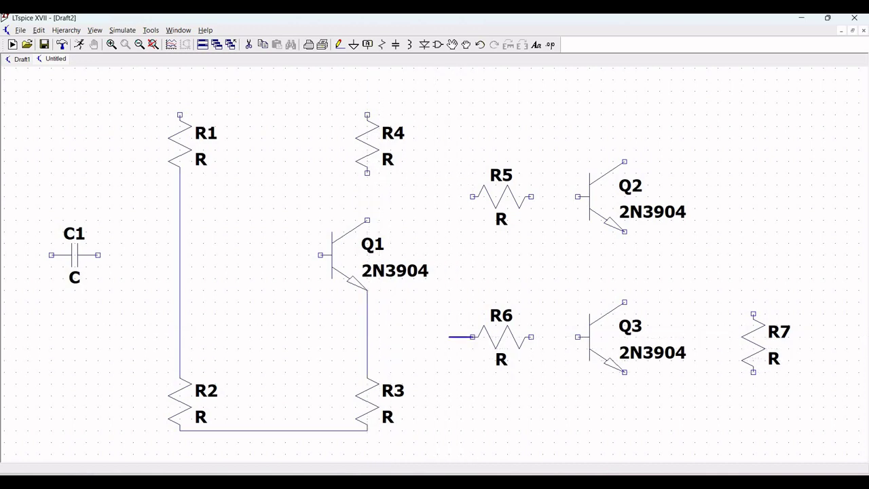
{"action": "left_click", "coordinate": [367, 336]}
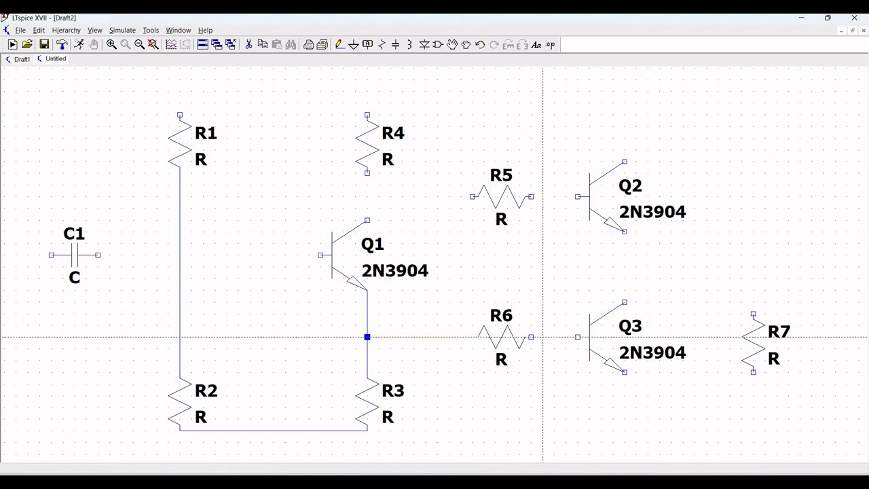
{"action": "left_click", "coordinate": [531, 337]}
{"action": "left_click", "coordinate": [578, 336]}
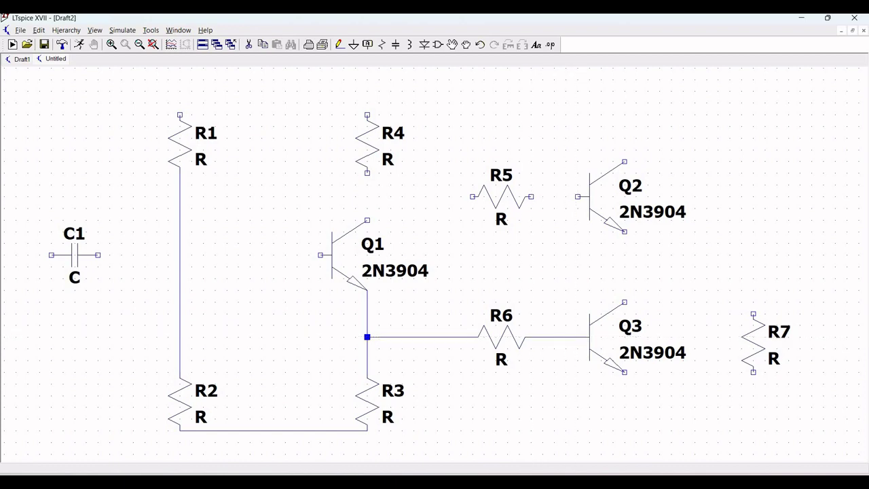
Wire Q2's emitter to Q3's collector, and connect Q3's emitter to the line joining the lower ends of R2 and R3.
{"action": "left_click", "coordinate": [625, 232]}
{"action": "left_click", "coordinate": [625, 302]}
{"action": "left_click", "coordinate": [625, 372]}
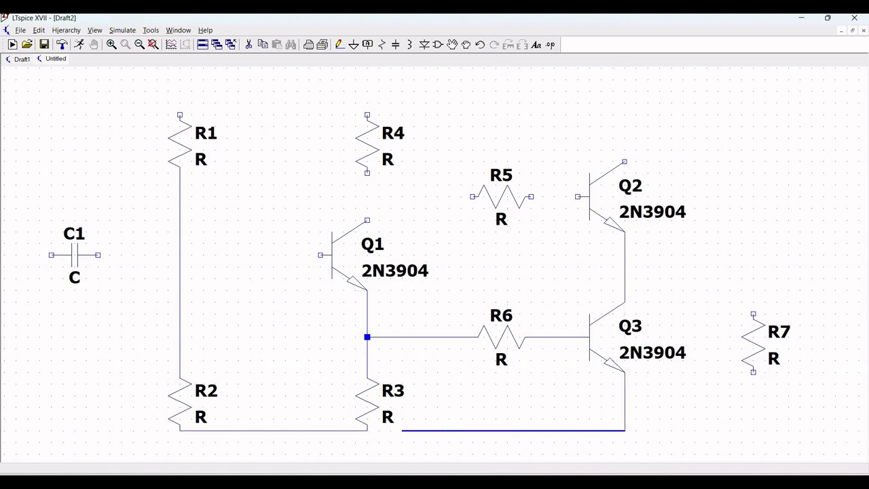
{"action": "left_click", "coordinate": [180, 431]}
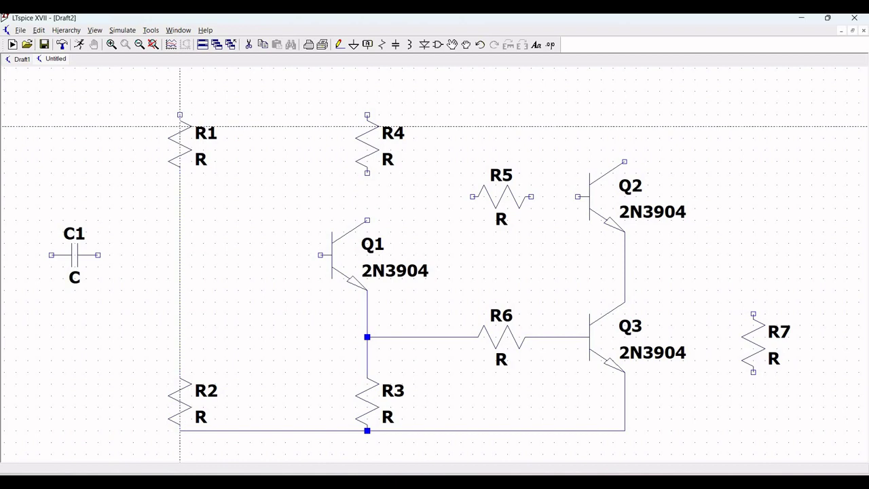
Wire the upper terminal of R1 to the upper terminal of R4, routing the line above both resistors.
{"action": "left_click", "coordinate": [180, 114]}
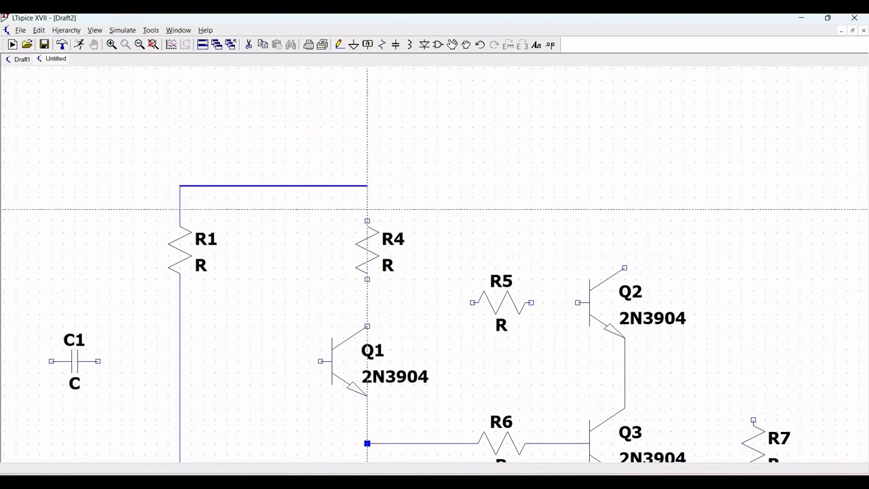
{"action": "left_click", "coordinate": [368, 220]}
{"action": "left_click", "coordinate": [368, 221]}
{"action": "key", "text": "Escape"}
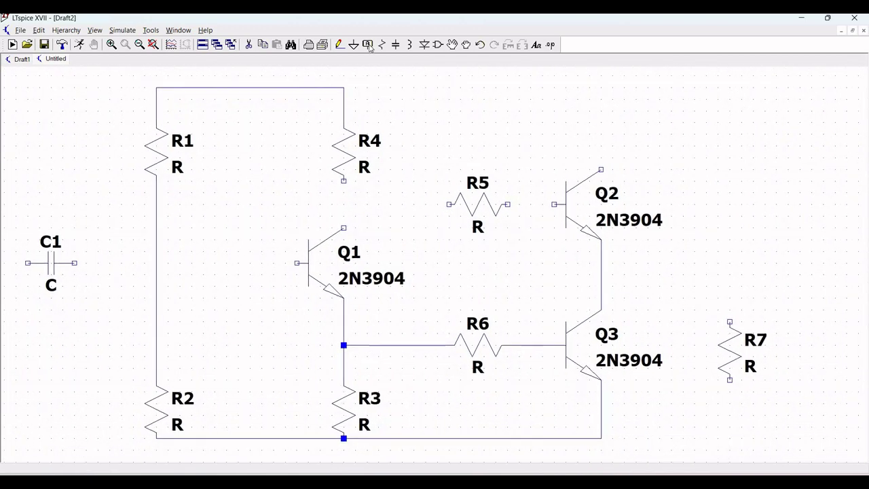
Wire the lower terminal of R4 to the collector of Q1.
{"action": "key", "text": "F3"}
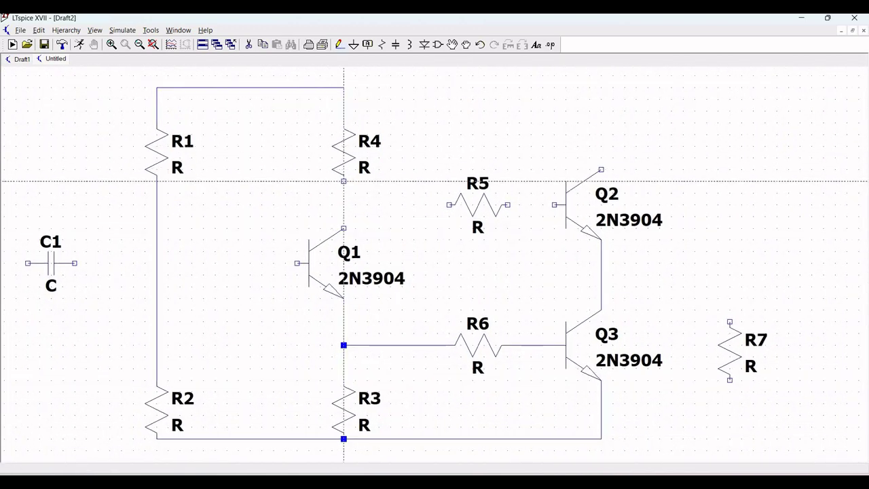
{"action": "left_click", "coordinate": [343, 181]}
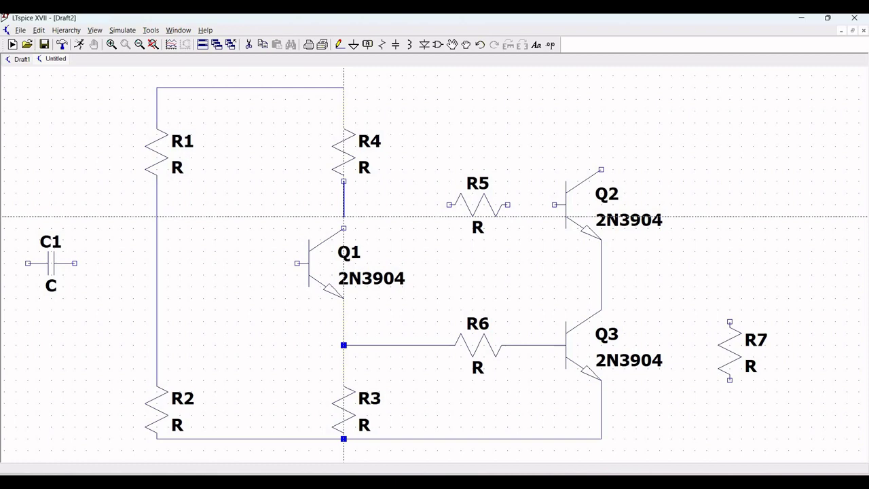
{"action": "left_click", "coordinate": [344, 228]}
{"action": "key", "text": "Escape"}
Wire R5 between the R4–Q1 collector line and the base of Q2.
{"action": "key", "text": "F3"}
{"action": "left_click", "coordinate": [449, 204]}
{"action": "left_click", "coordinate": [343, 204]}
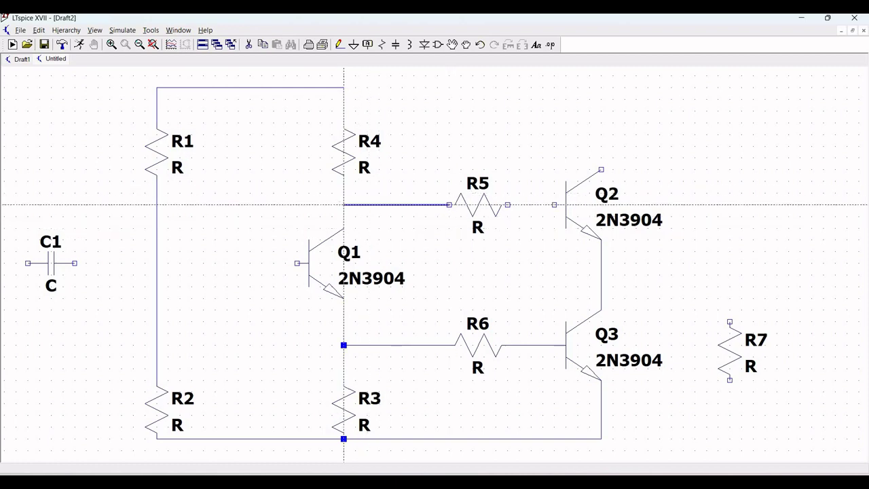
{"action": "left_click", "coordinate": [508, 204]}
{"action": "left_click", "coordinate": [566, 204]}
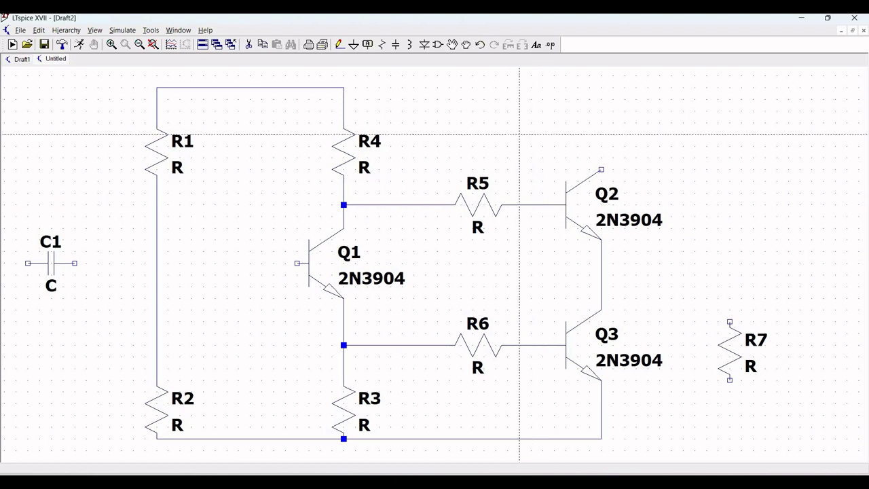
Place one vertical resistor directly above the collector of Q2, its upper end level with the line joining R1 and R4.
{"action": "left_click", "coordinate": [382, 46]}
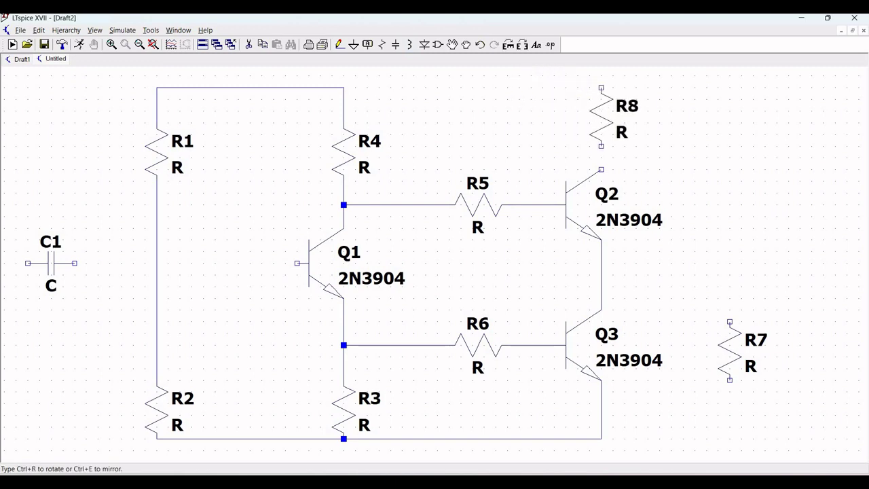
{"action": "left_click", "coordinate": [601, 115]}
{"action": "key", "text": "Escape"}
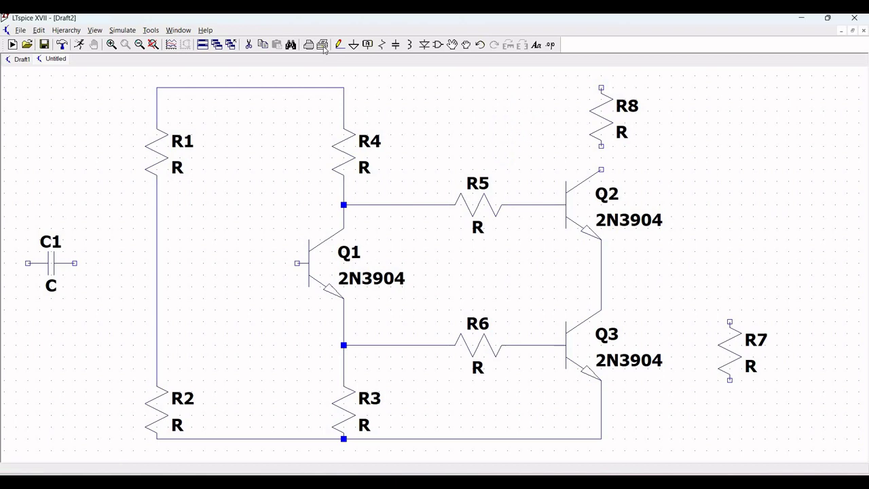
Wire R8's lower terminal to Q2's collector and its upper terminal to the line joining R1 and R4.
{"action": "left_click", "coordinate": [339, 46]}
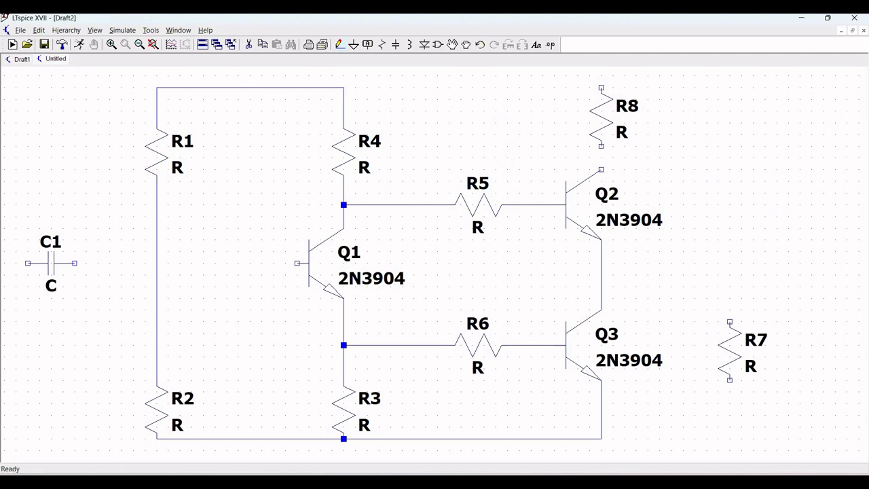
{"action": "left_click", "coordinate": [601, 146]}
{"action": "left_click", "coordinate": [601, 170]}
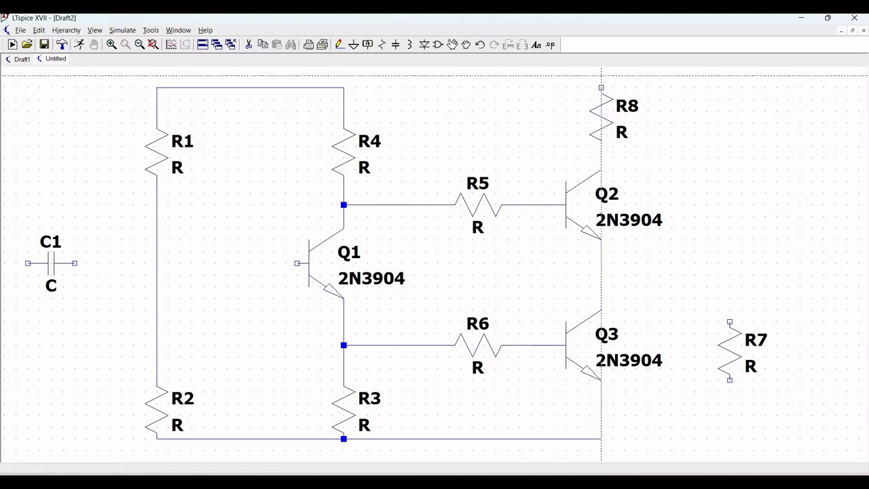
{"action": "left_click", "coordinate": [601, 88]}
{"action": "left_click", "coordinate": [343, 87]}
{"action": "key", "text": "Escape"}
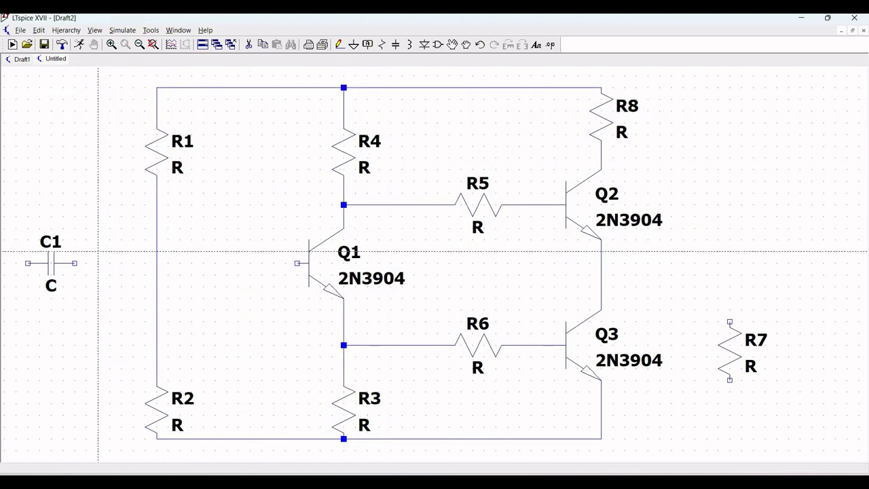
Wire the inner terminal of C1 and the base of Q1 to the line between R1 and R2.
{"action": "left_click", "coordinate": [75, 262]}
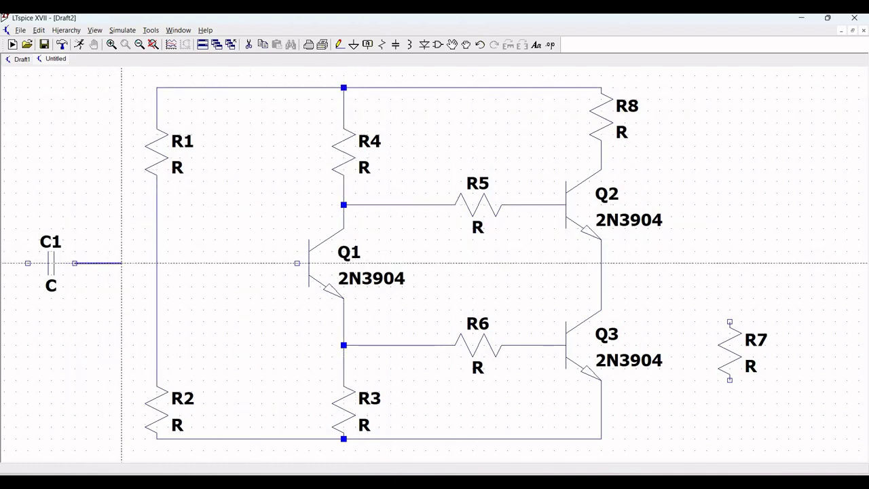
{"action": "left_click", "coordinate": [157, 262]}
{"action": "key", "text": "Escape"}
{"action": "left_click", "coordinate": [296, 263]}
{"action": "left_click", "coordinate": [157, 263]}
{"action": "key", "text": "Escape"}
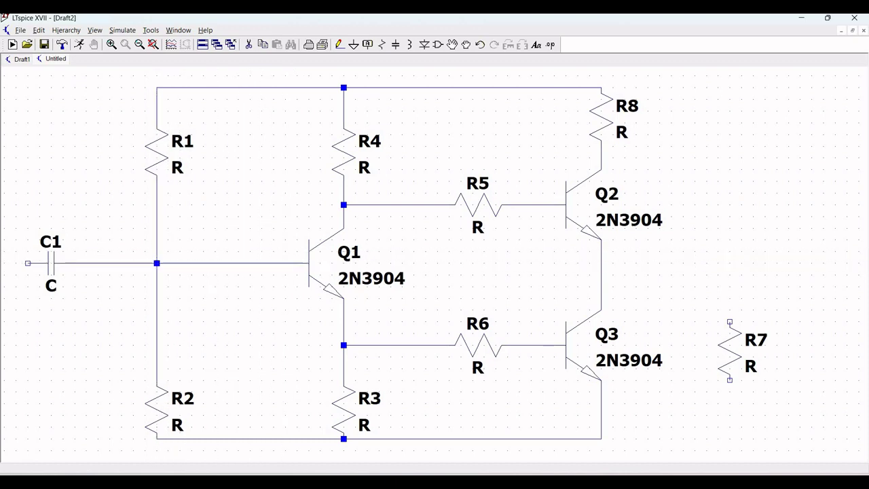
Wire R7's upper terminal to the line between Q2 and Q3, and its lower terminal to the bottom line at Q3's emitter.
{"action": "key", "text": "F3"}
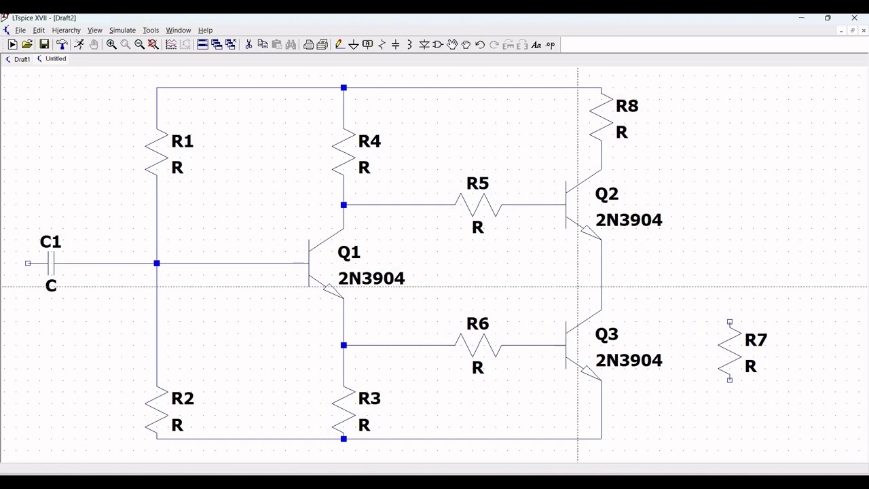
{"action": "left_click", "coordinate": [730, 322]}
{"action": "left_click", "coordinate": [600, 286]}
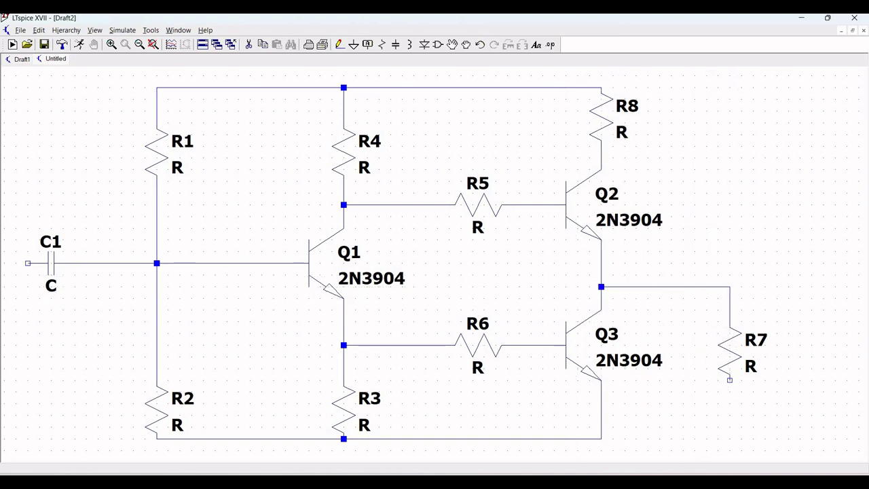
{"action": "left_click", "coordinate": [730, 380]}
{"action": "left_click", "coordinate": [601, 439]}
{"action": "key", "text": "Escape"}
Place a ground symbol below the bottom line between R3 and Q3, and wire it to that line.
{"action": "left_click", "coordinate": [354, 44]}
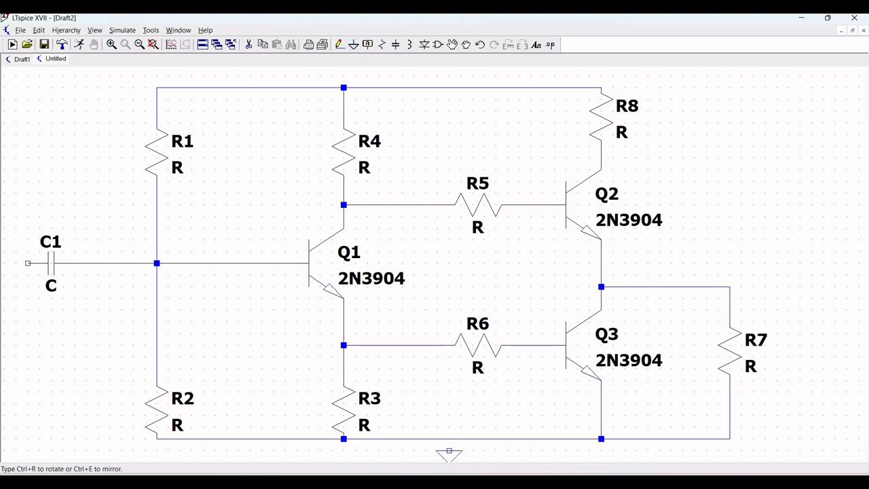
{"action": "left_click", "coordinate": [448, 450]}
{"action": "key", "text": "Escape"}
{"action": "left_click", "coordinate": [339, 44]}
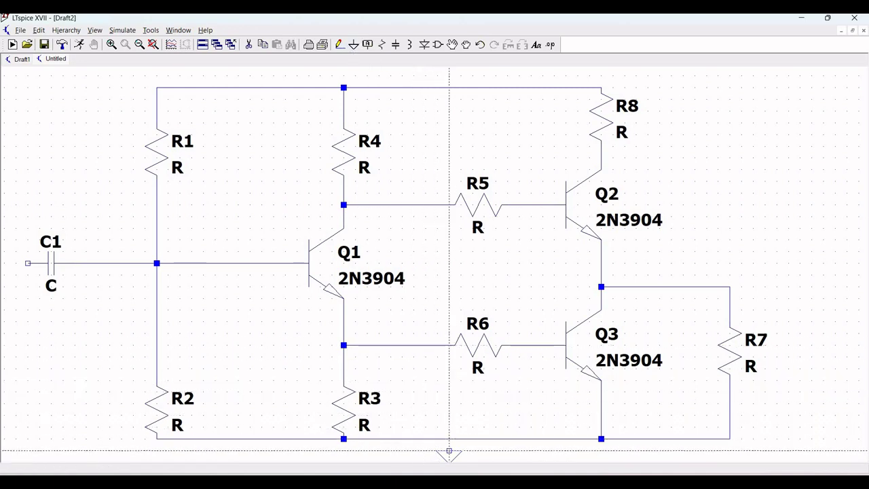
{"action": "left_click", "coordinate": [449, 450]}
{"action": "left_click", "coordinate": [449, 438]}
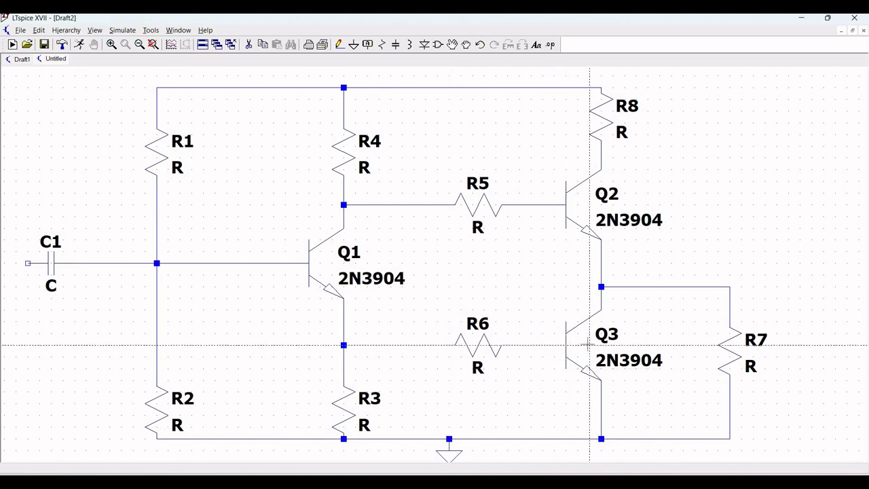
Set the resistance of R1 to 57.6k and the resistance of R2 to 27k.
{"action": "left_click", "coordinate": [140, 48]}
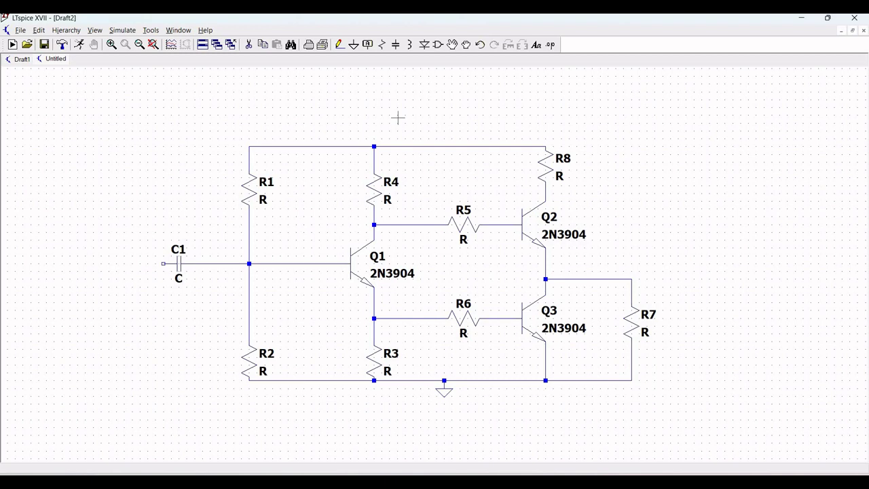
{"action": "right_click", "coordinate": [252, 193]}
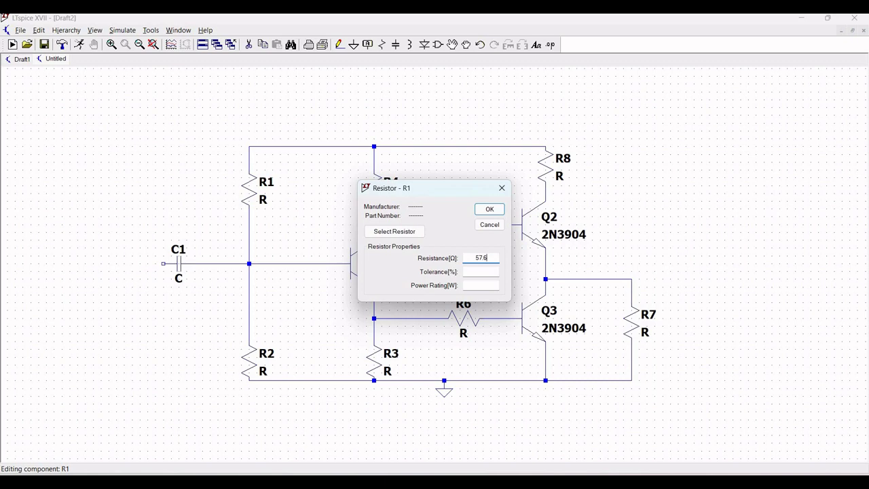
{"action": "type", "text": "57.6k"}
{"action": "left_click", "coordinate": [489, 209]}
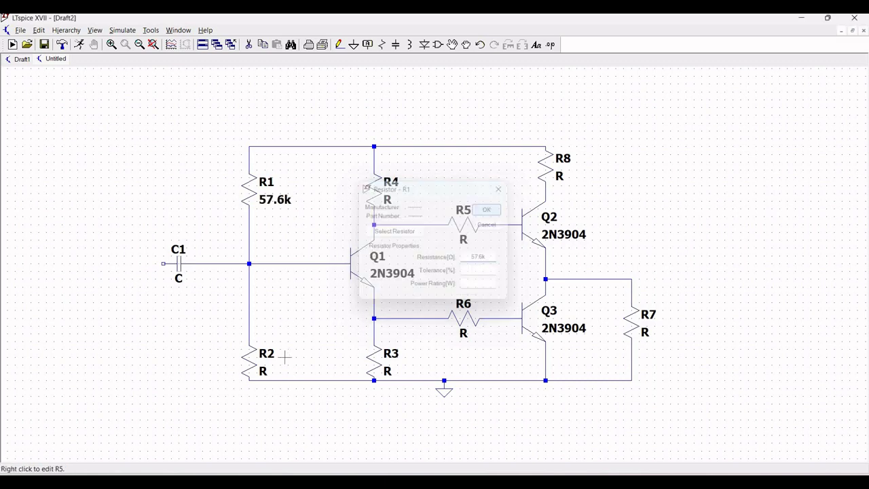
{"action": "right_click", "coordinate": [249, 360]}
{"action": "type", "text": "27k"}
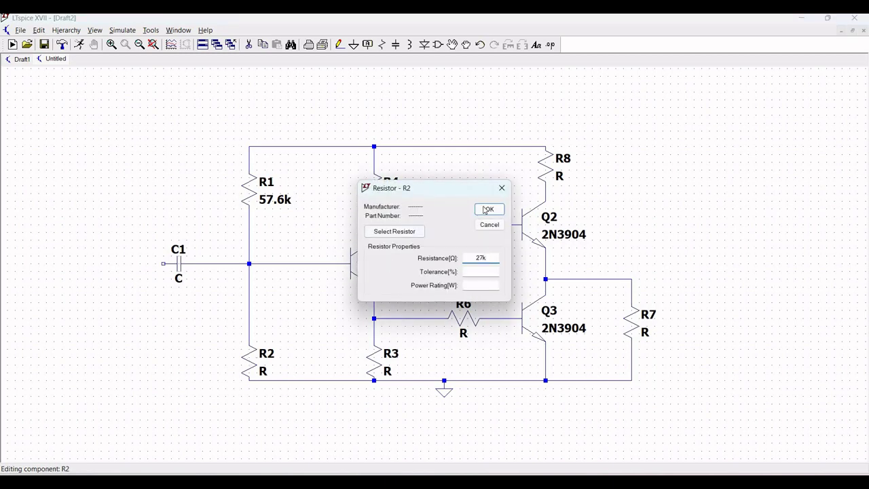
{"action": "key", "text": "Return"}
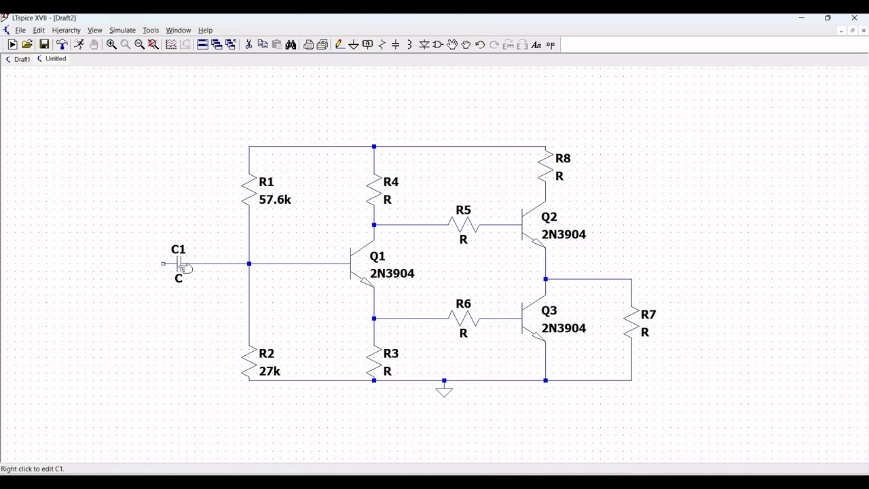
Open the properties of capacitor C1 for editing.
{"action": "right_click", "coordinate": [182, 266]}
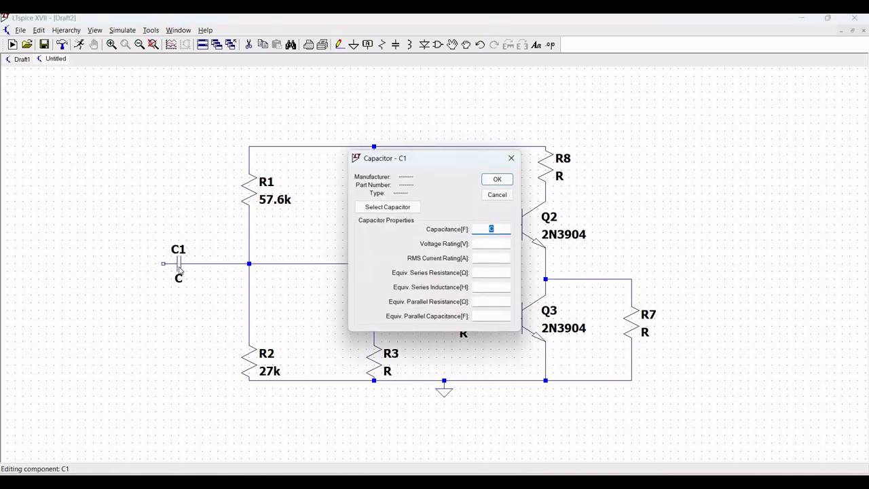
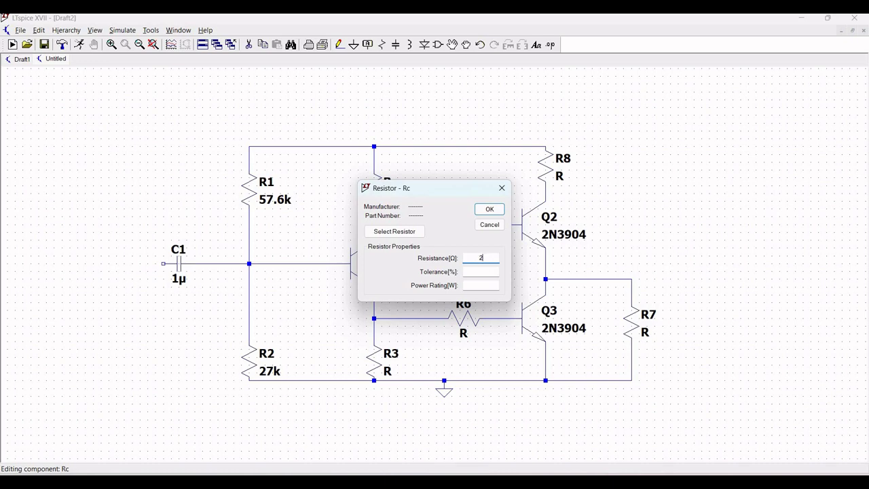
Set the resistance of Rc to 2k.
{"action": "type", "text": "k"}
{"action": "left_click", "coordinate": [493, 210]}
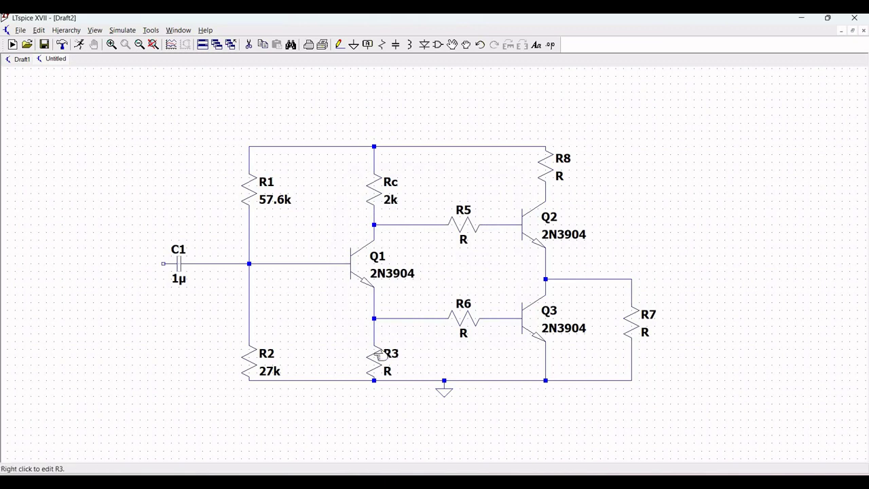
Set the resistance of R3, below Q1's emitter, to 2k and rename the resistor Re.
{"action": "right_click", "coordinate": [374, 358]}
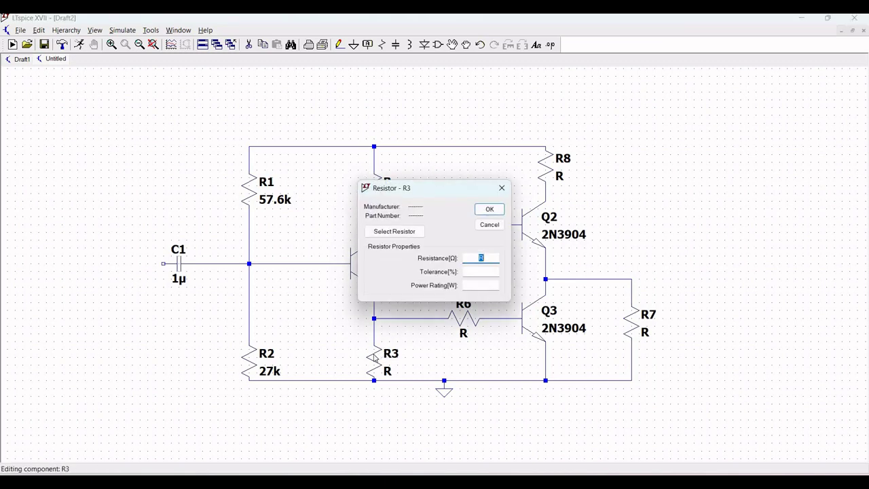
{"action": "type", "text": "2k"}
{"action": "left_click", "coordinate": [487, 209]}
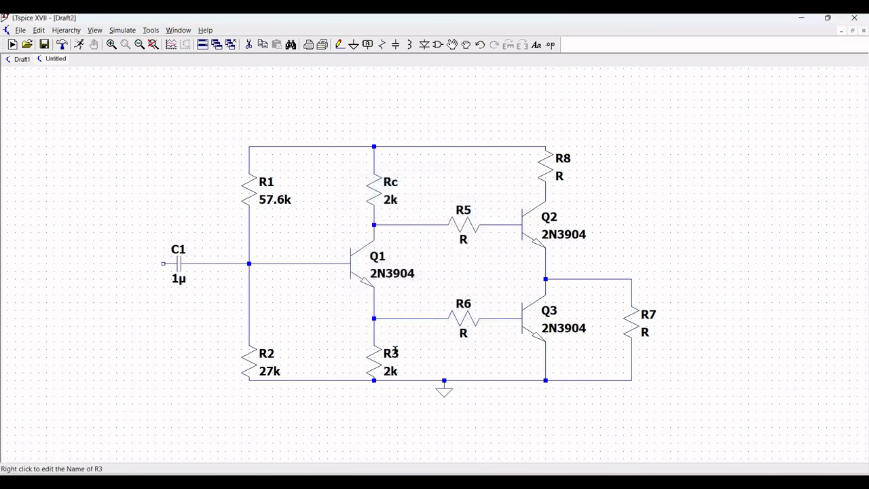
{"action": "right_click", "coordinate": [396, 353]}
{"action": "type", "text": "Re"}
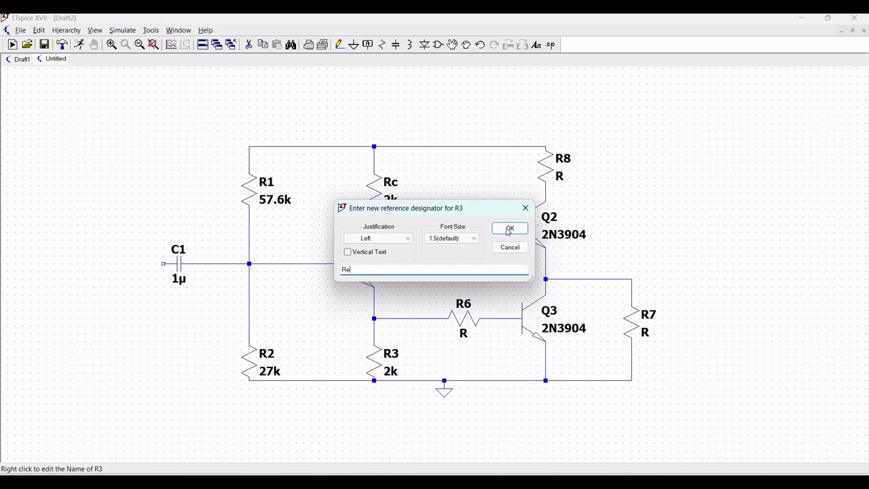
{"action": "key", "text": "Return"}
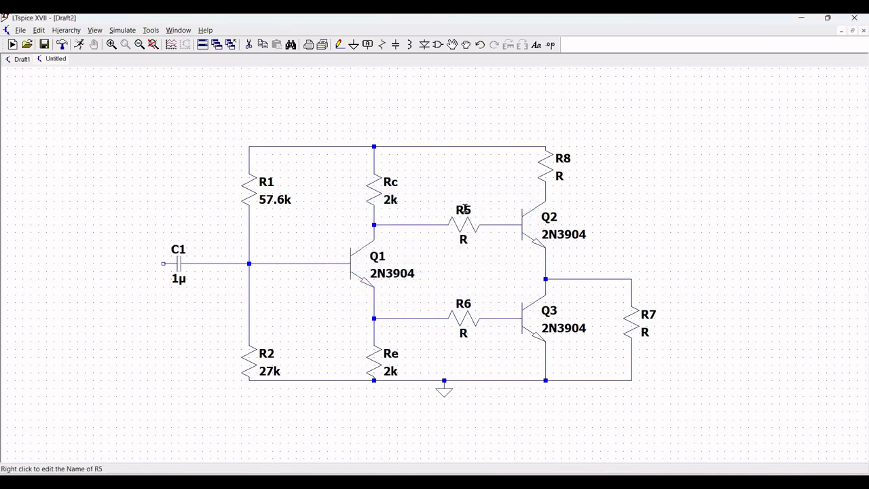
Rename R5, the resistor feeding Q2's base, to R3 and set its resistance to 10k.
{"action": "right_click", "coordinate": [467, 211]}
{"action": "type", "text": "R"}
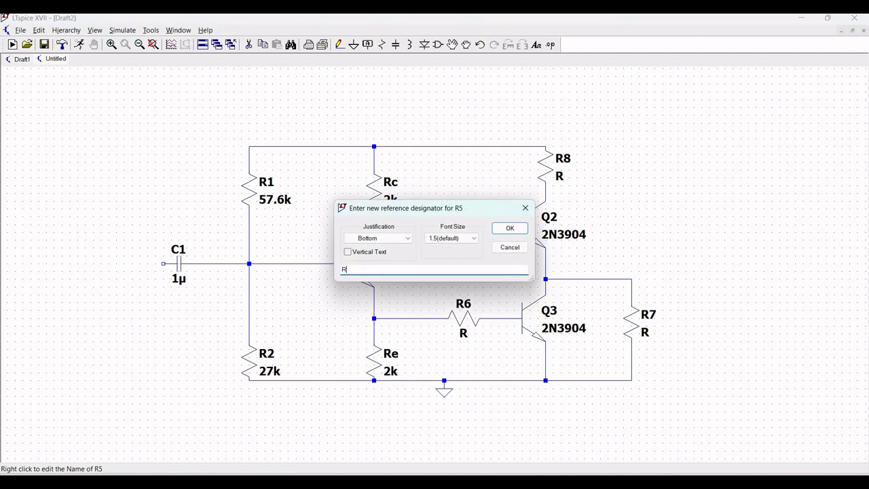
{"action": "type", "text": "3"}
{"action": "key", "text": "Return"}
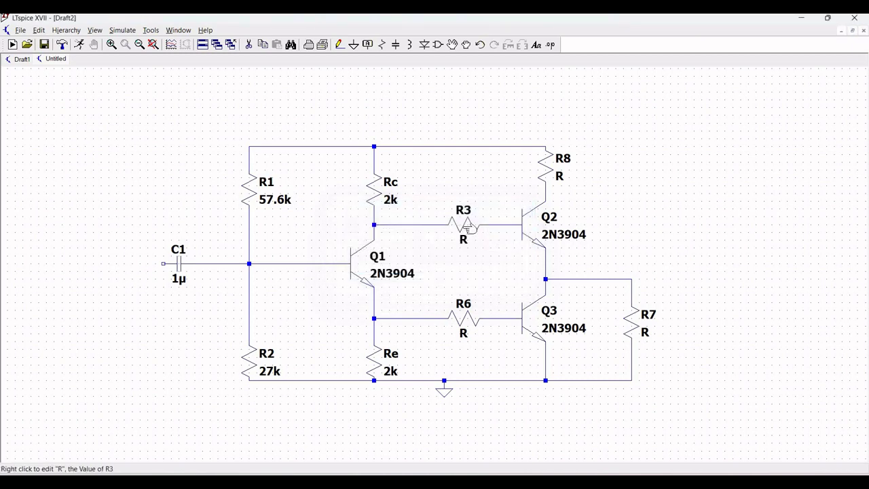
{"action": "right_click", "coordinate": [464, 231]}
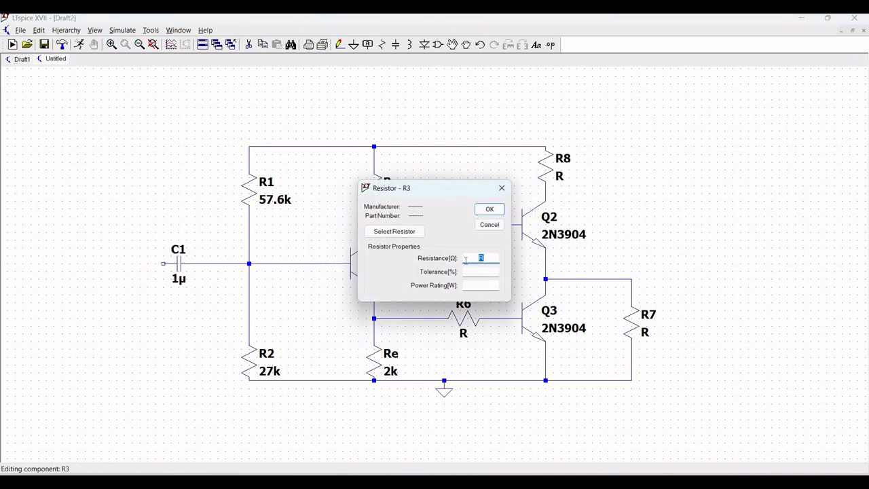
{"action": "type", "text": "10k"}
{"action": "left_click", "coordinate": [490, 209]}
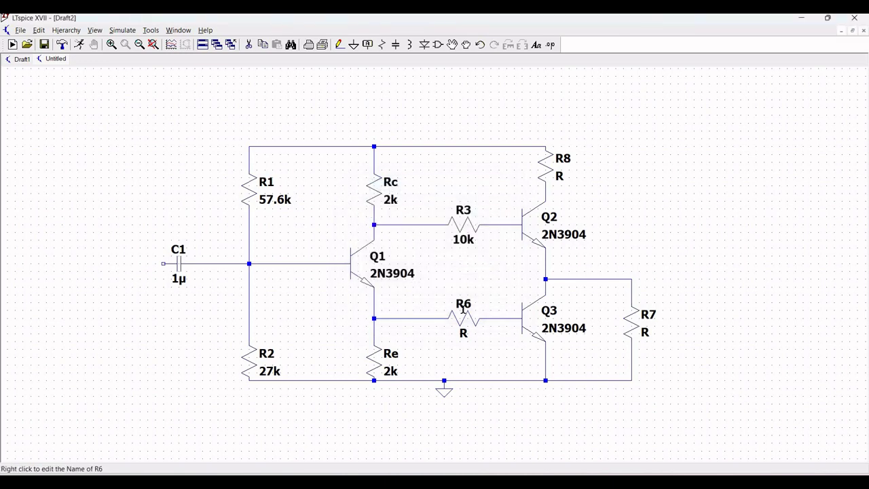
Set the resistance of R6, at Q3's base, to 10k and rename the resistor R4.
{"action": "right_click", "coordinate": [465, 316]}
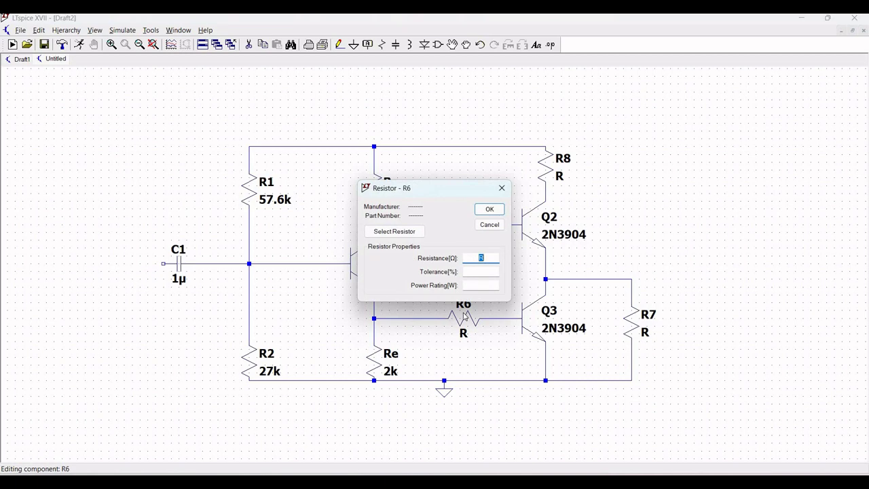
{"action": "type", "text": "10k"}
{"action": "left_click", "coordinate": [489, 209]}
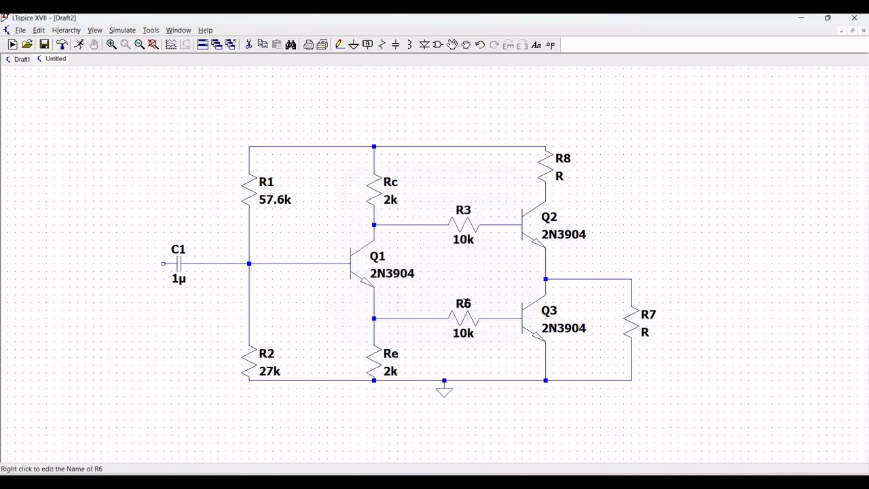
{"action": "right_click", "coordinate": [467, 307]}
{"action": "type", "text": "R4"}
{"action": "left_click", "coordinate": [509, 228]}
Set the resistance of R8, above Q2's collector, to 100 and rename the resistor R5.
{"action": "right_click", "coordinate": [549, 171]}
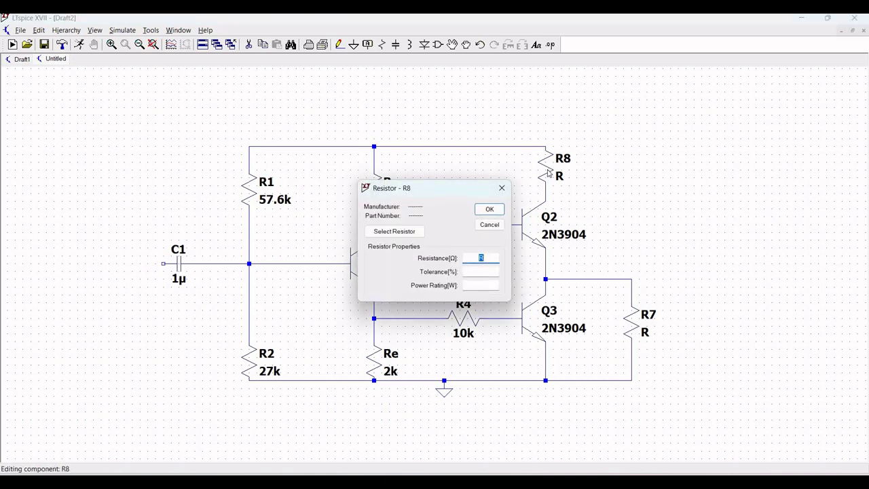
{"action": "type", "text": "100"}
{"action": "left_click", "coordinate": [490, 209]}
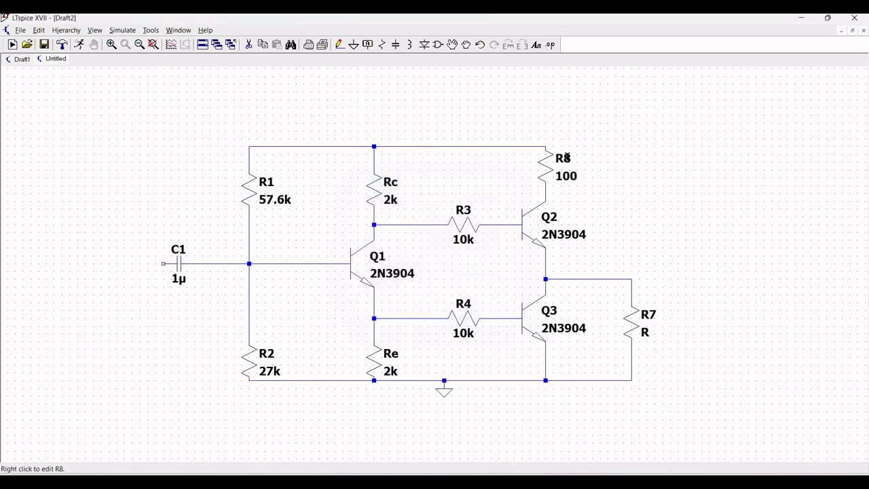
{"action": "right_click", "coordinate": [568, 161]}
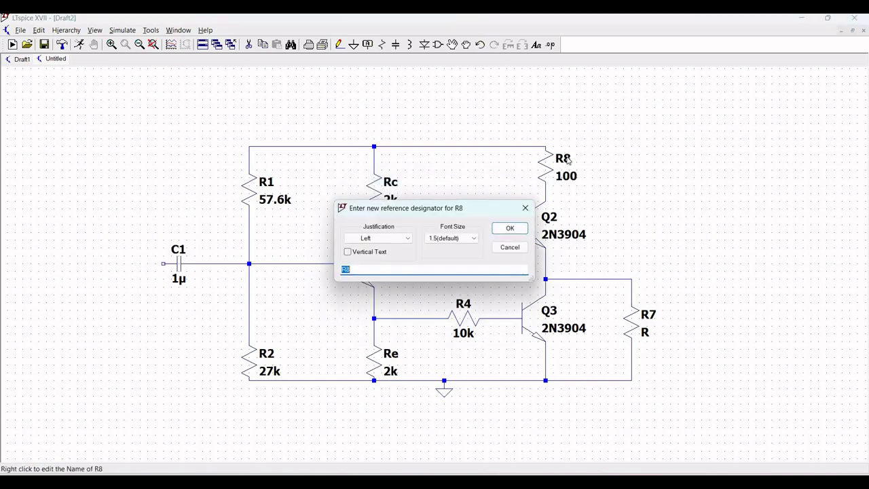
{"action": "type", "text": "R5"}
{"action": "left_click", "coordinate": [502, 227]}
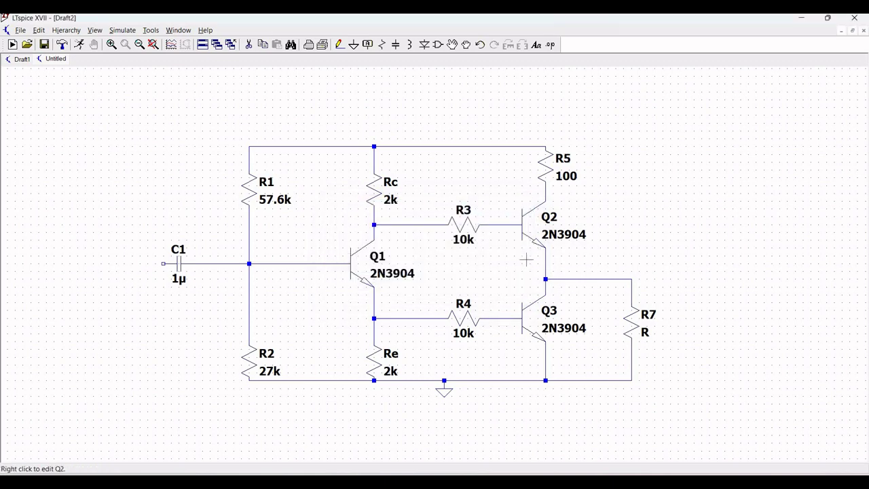
Set the resistance of load resistor R7 to 1k and rename it RL.
{"action": "right_click", "coordinate": [631, 322]}
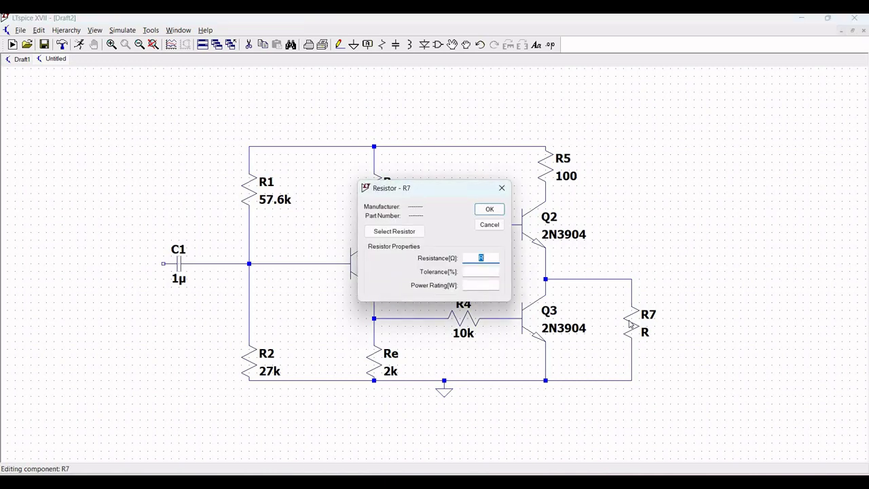
{"action": "type", "text": "1k"}
{"action": "left_click", "coordinate": [490, 209]}
{"action": "right_click", "coordinate": [649, 314]}
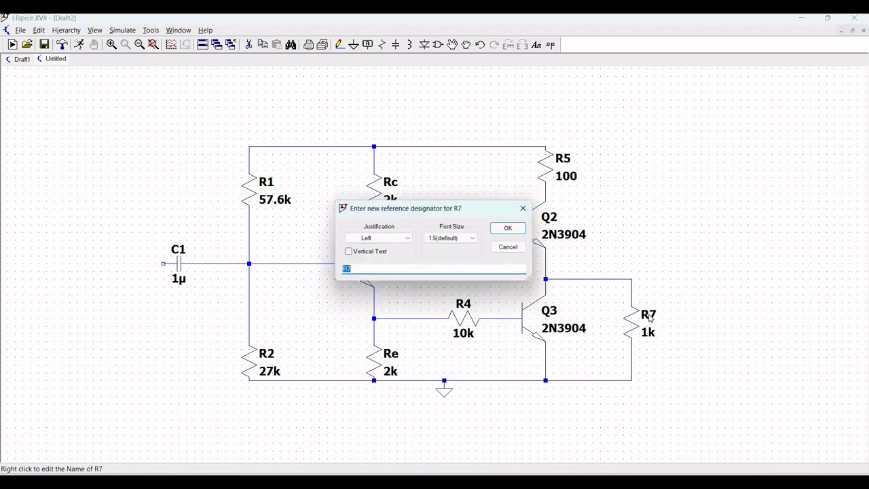
{"action": "type", "text": "R"}
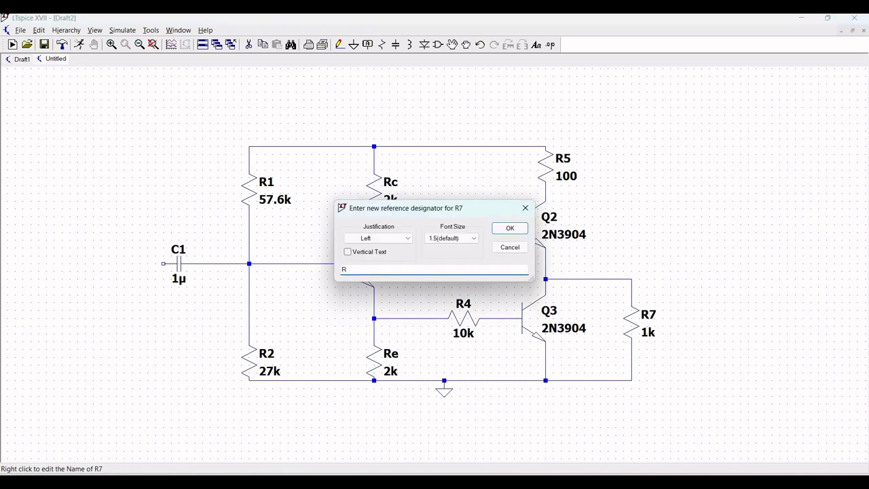
{"action": "type", "text": "L"}
{"action": "left_click", "coordinate": [510, 228]}
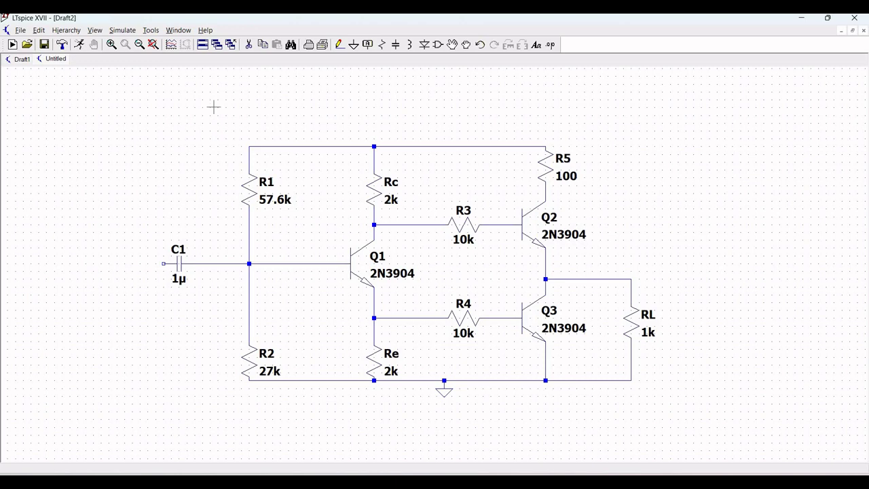
Place one voltage source in the empty area above and to the left of the circuit.
{"action": "left_click", "coordinate": [442, 45]}
{"action": "scroll", "coordinate": [450, 305], "scroll_direction": "right", "scroll_amount": 3}
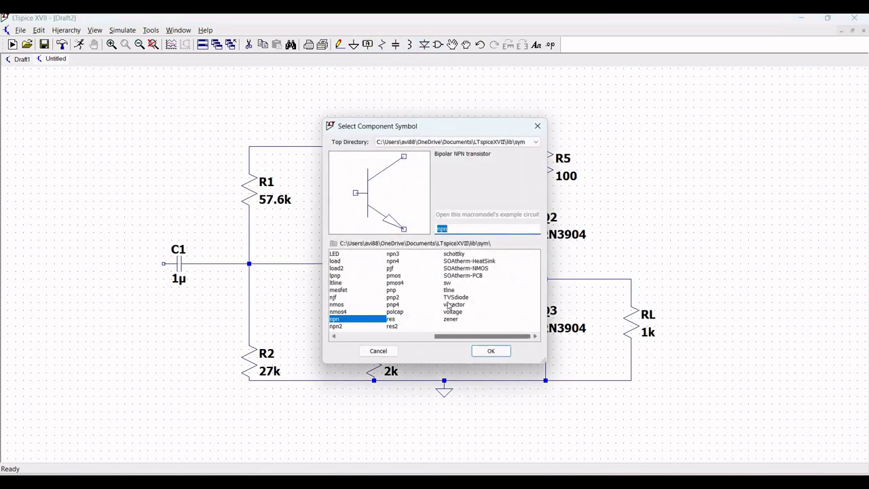
{"action": "type", "text": "voltage"}
{"action": "key", "text": "Return"}
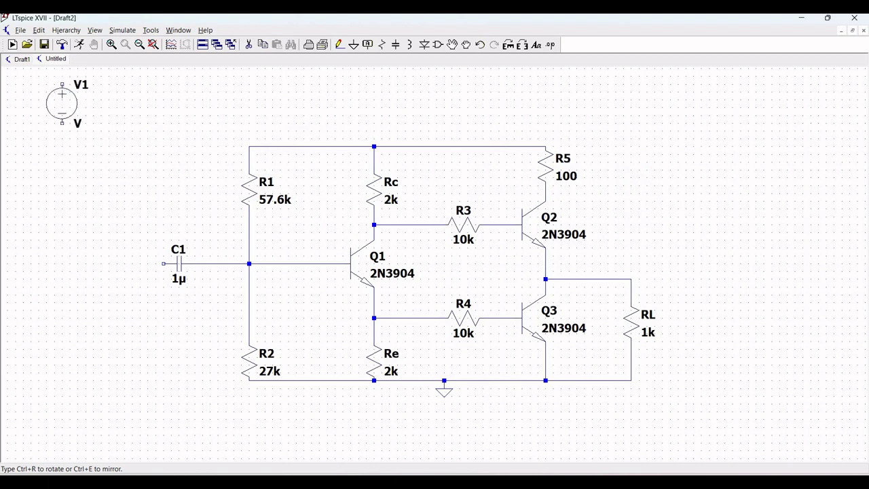
{"action": "left_click", "coordinate": [62, 126]}
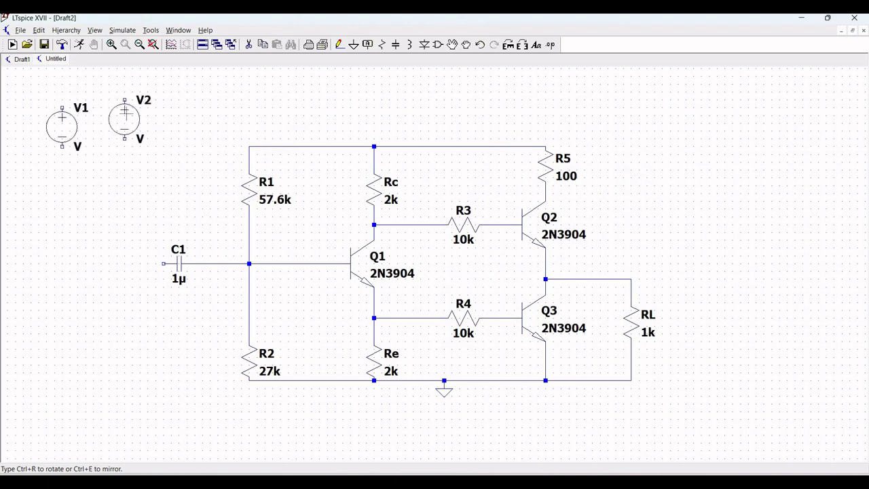
{"action": "key", "text": "Escape"}
Place a ground symbol below voltage source V1 and wire it to the source's negative terminal.
{"action": "left_click", "coordinate": [353, 44]}
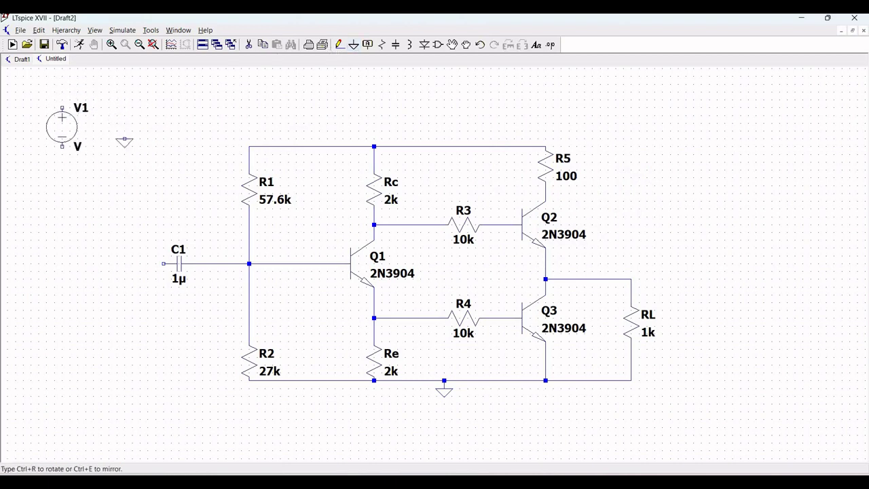
{"action": "left_click", "coordinate": [54, 169]}
{"action": "key", "text": "Escape"}
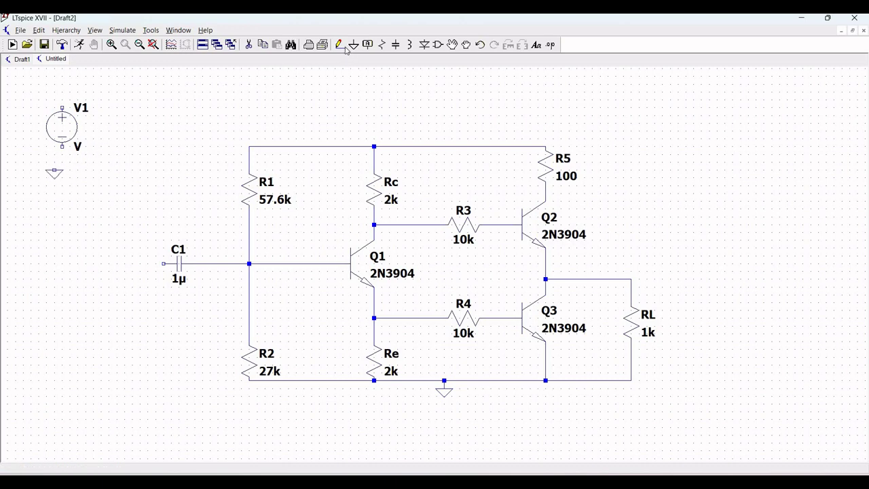
{"action": "left_click", "coordinate": [340, 45]}
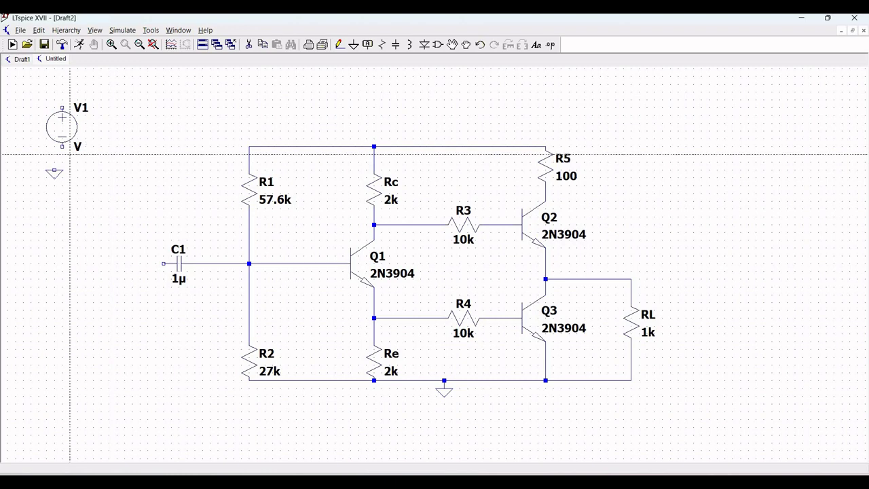
{"action": "left_click", "coordinate": [62, 146]}
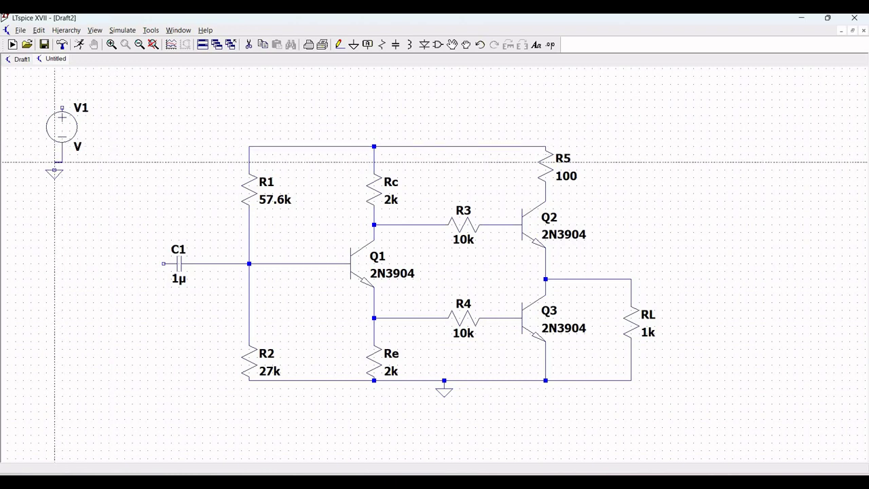
{"action": "left_click", "coordinate": [55, 170]}
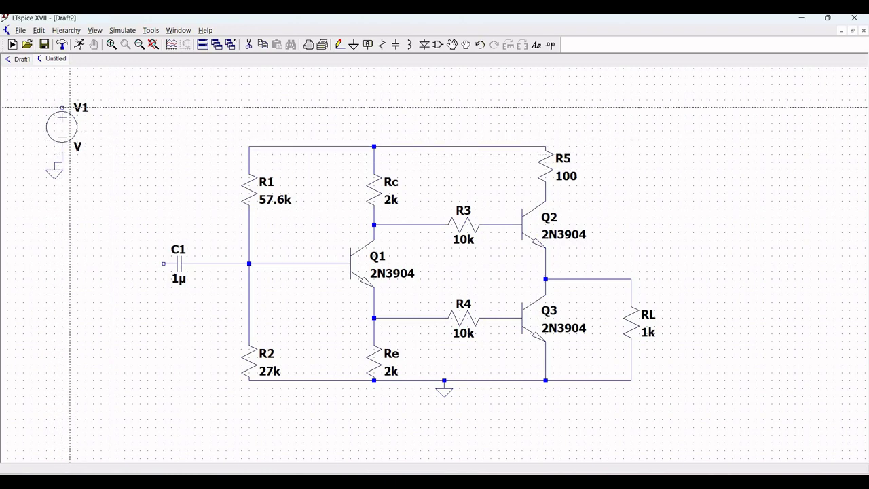
Draw a short wire up from V1's positive terminal and label its end with the net name VDD.
{"action": "left_click", "coordinate": [63, 107]}
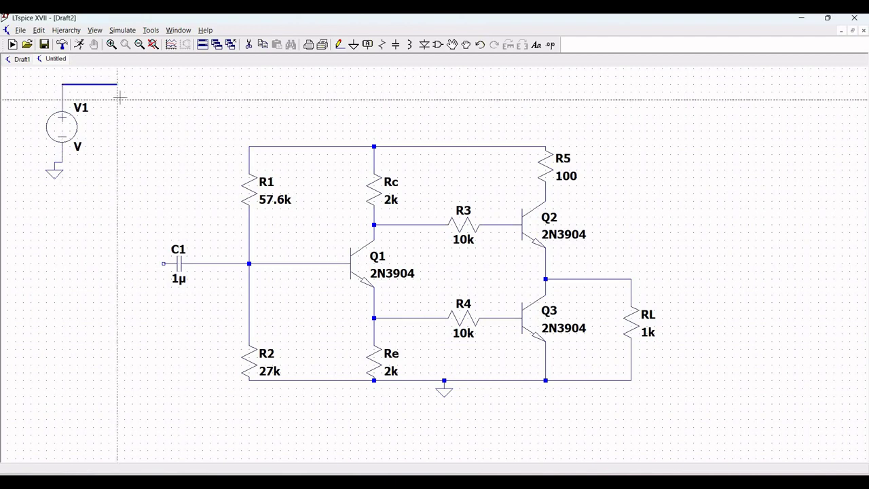
{"action": "left_click", "coordinate": [368, 45]}
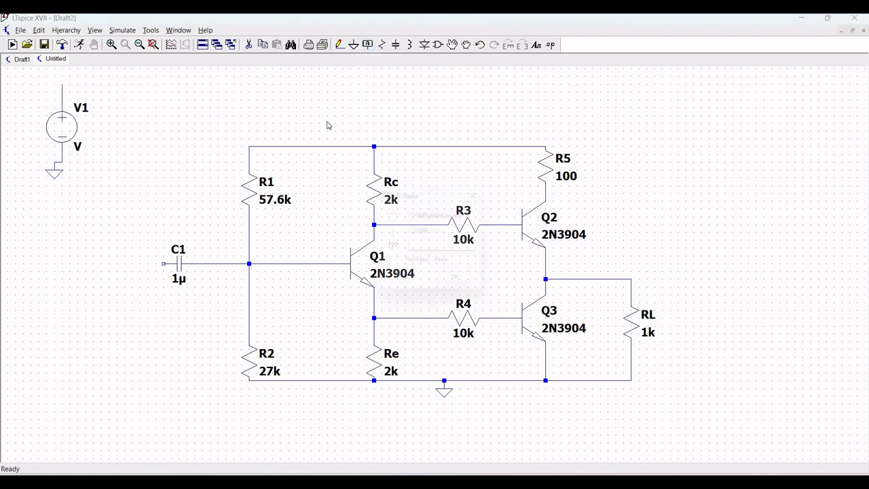
{"action": "type", "text": "VDD"}
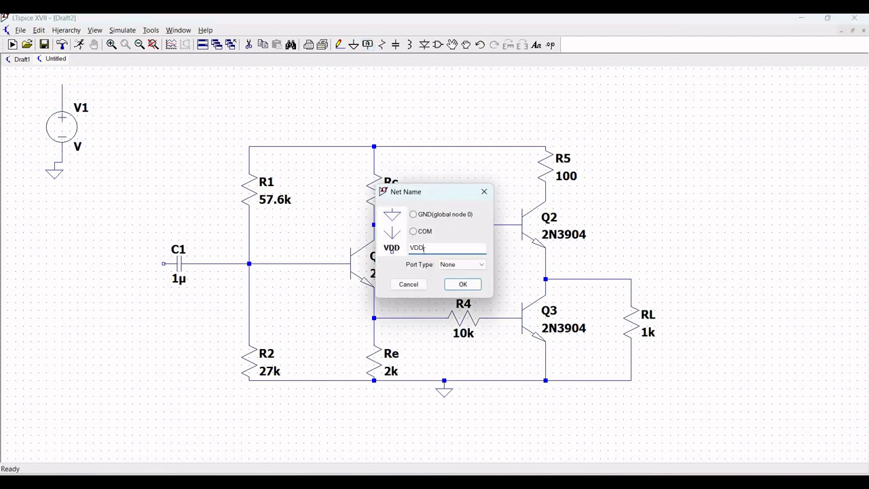
{"action": "left_click", "coordinate": [463, 284]}
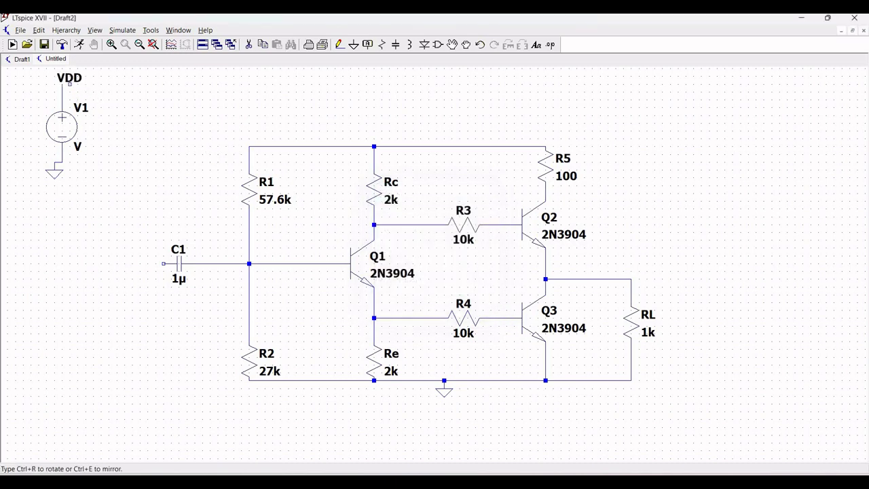
{"action": "left_click", "coordinate": [62, 86]}
{"action": "key", "text": "Escape"}
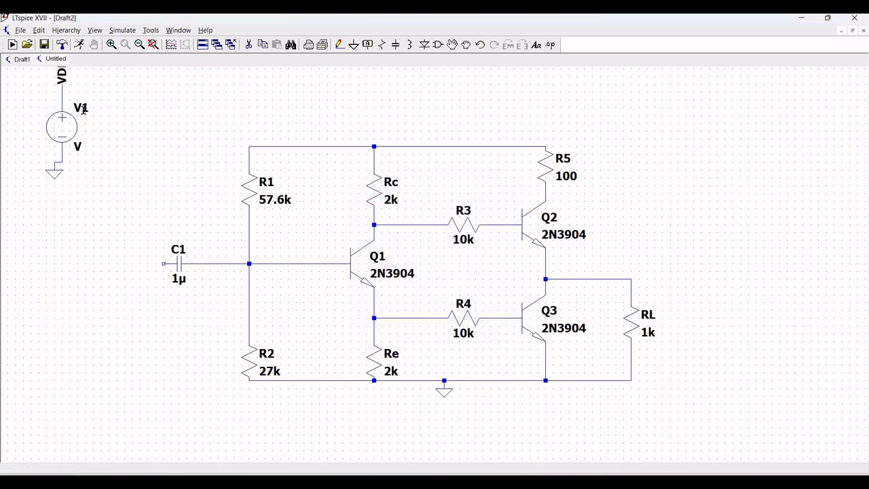
Rename voltage source V1 to VDD and set its DC value to 9 V.
{"action": "right_click", "coordinate": [83, 112]}
{"action": "type", "text": "VDD"}
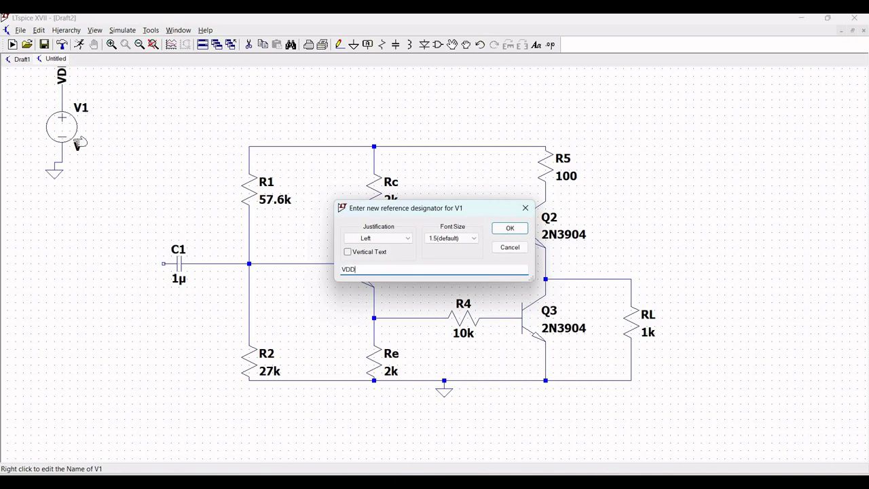
{"action": "key", "text": "Return"}
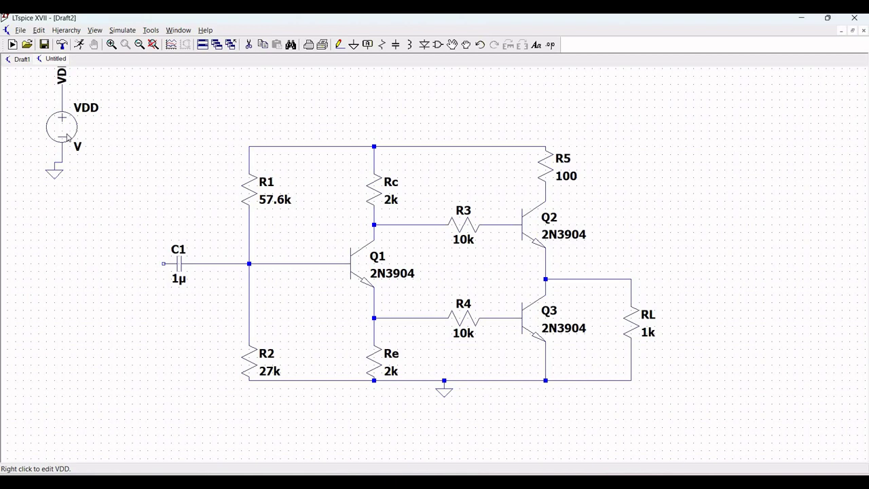
{"action": "right_click", "coordinate": [68, 137]}
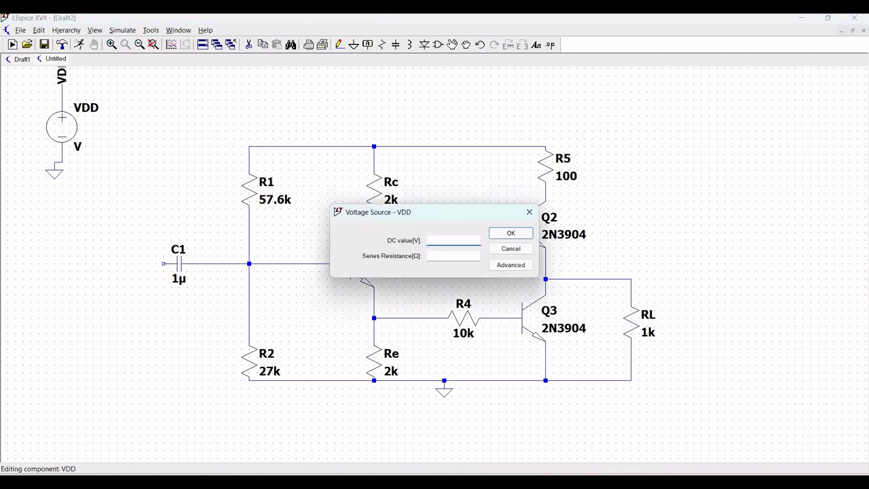
{"action": "type", "text": "9"}
{"action": "left_click", "coordinate": [516, 232]}
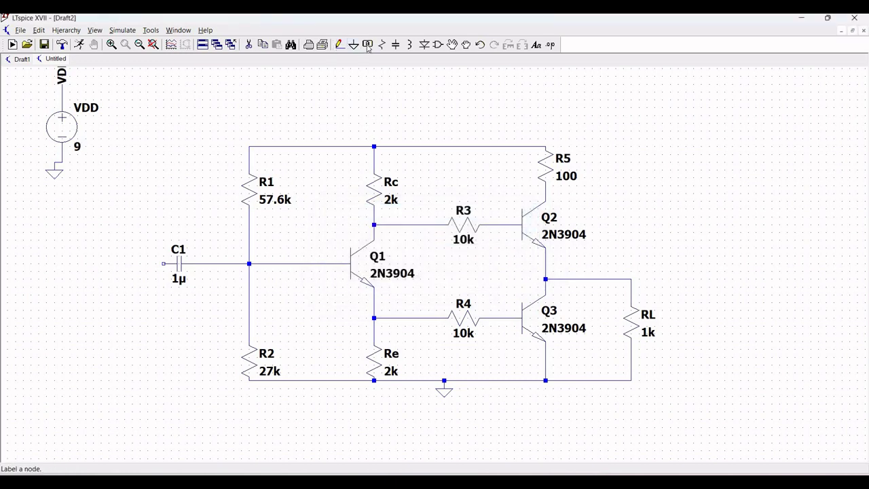
Place a VDD net label above the circuit's top rail and wire it down to the rail between Rc and R5.
{"action": "key", "text": "F4"}
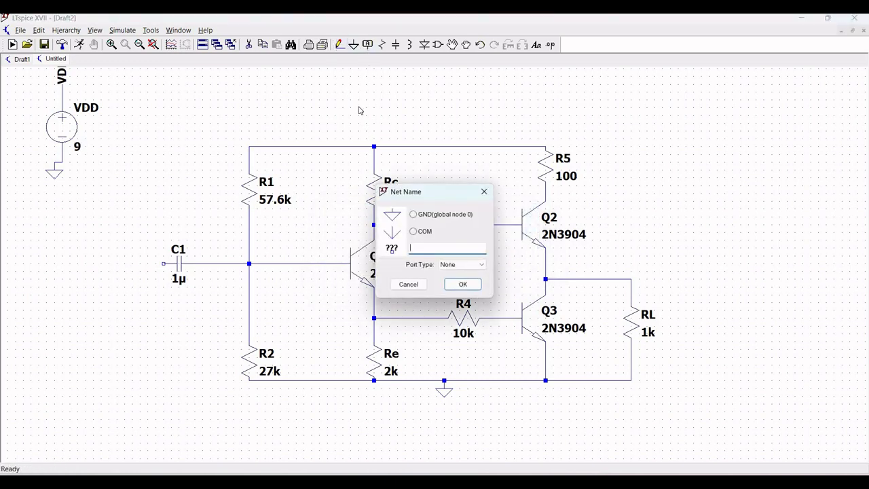
{"action": "type", "text": "VDD"}
{"action": "left_click", "coordinate": [463, 285]}
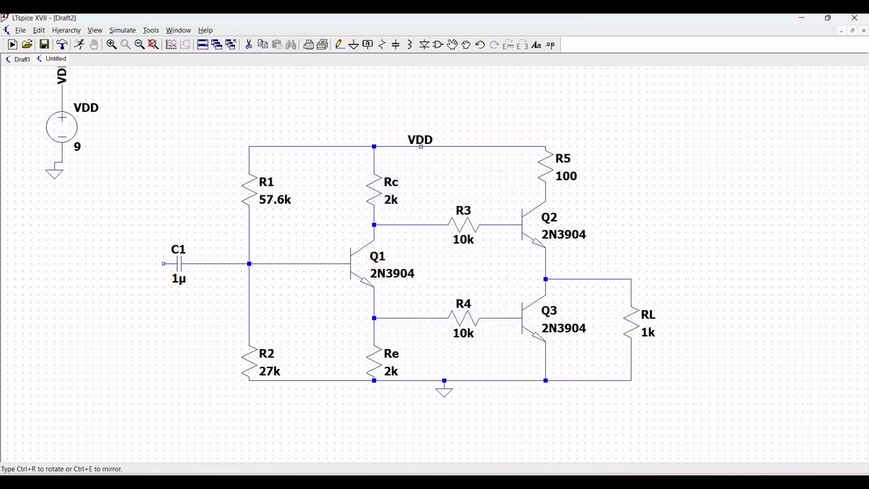
{"action": "left_click", "coordinate": [412, 122]}
{"action": "left_click", "coordinate": [340, 44]}
{"action": "left_click", "coordinate": [413, 123]}
{"action": "left_click", "coordinate": [412, 146]}
{"action": "key", "text": "Escape"}
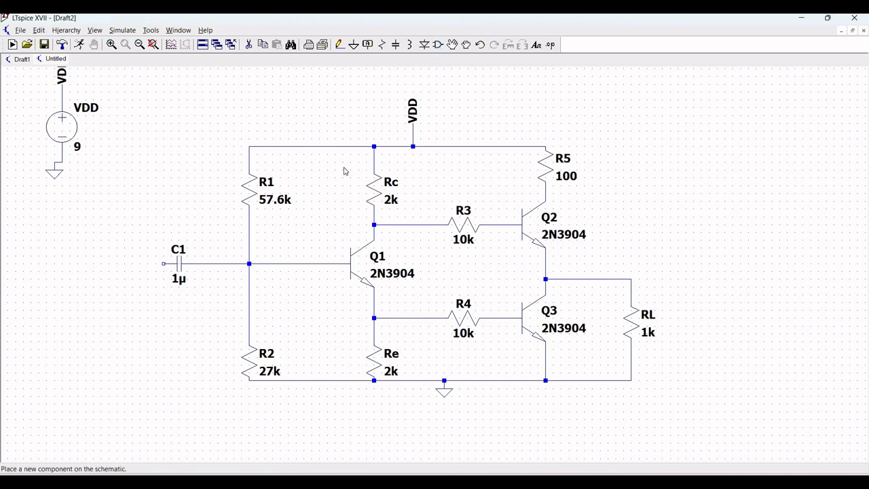
Place a voltage source below and to the left of capacitor C1.
{"action": "key", "text": "F2"}
{"action": "left_click", "coordinate": [490, 351]}
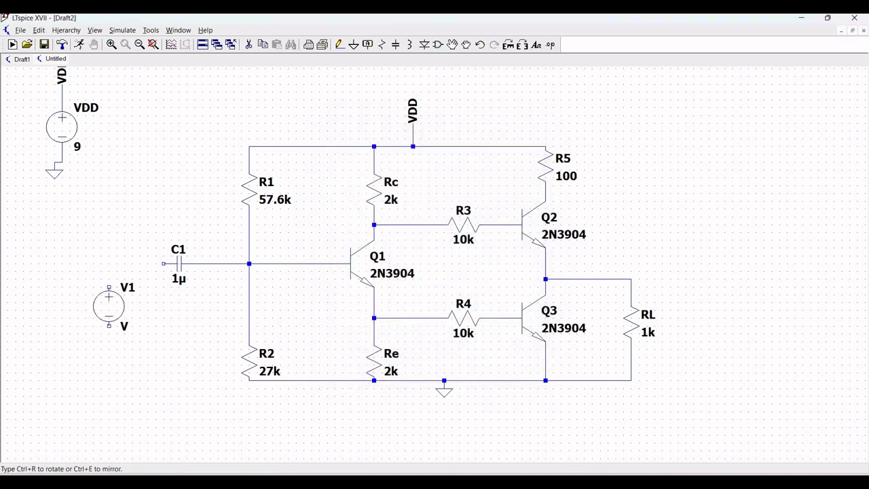
{"action": "right_click", "coordinate": [125, 303]}
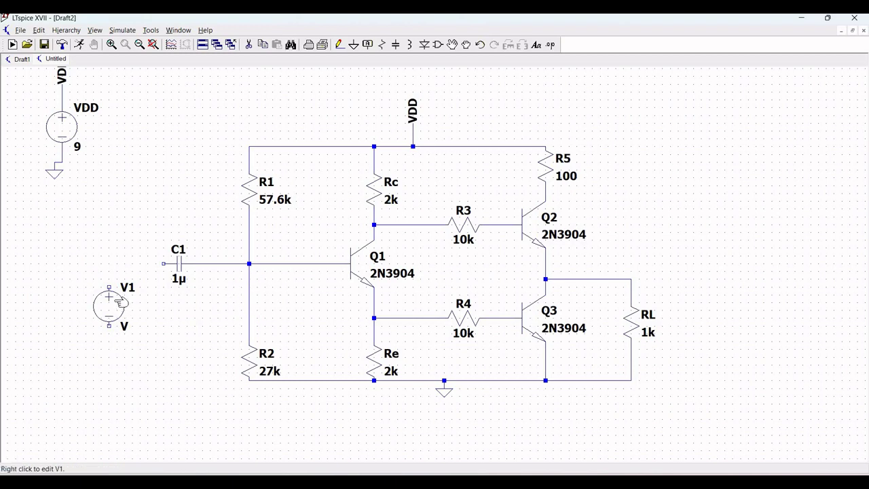
Place a ground symbol below voltage source V1 and wire it to the source's negative terminal.
{"action": "left_click", "coordinate": [354, 45]}
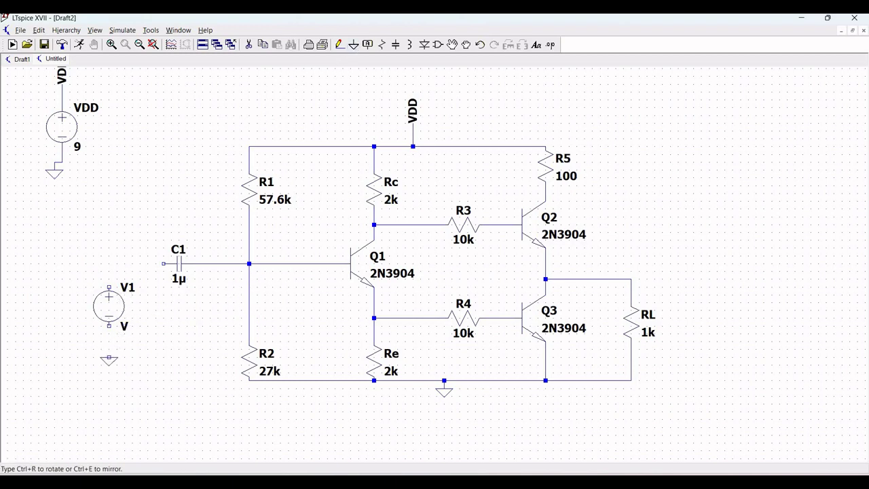
{"action": "left_click", "coordinate": [108, 354]}
{"action": "left_click", "coordinate": [339, 45]}
{"action": "left_click", "coordinate": [108, 326]}
{"action": "left_click", "coordinate": [108, 356]}
Wire V1's positive terminal to the free input end of capacitor C1.
{"action": "left_click", "coordinate": [108, 287]}
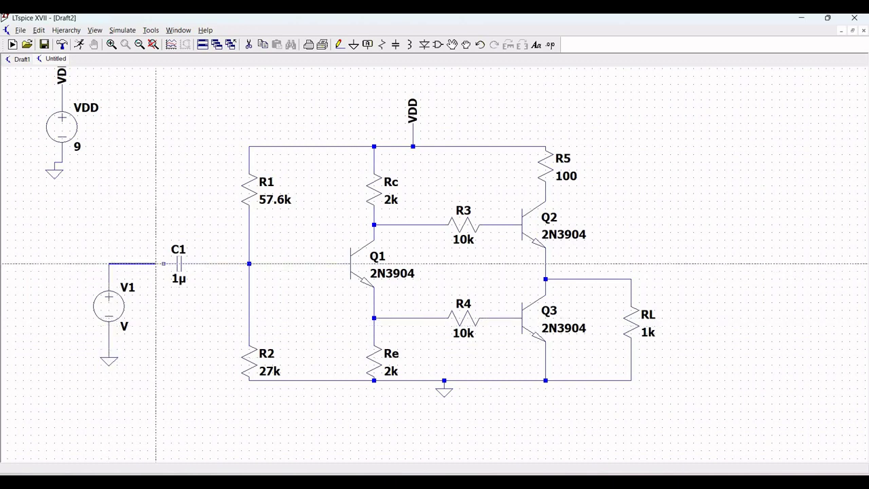
{"action": "left_click", "coordinate": [164, 263]}
{"action": "right_click", "coordinate": [132, 281]}
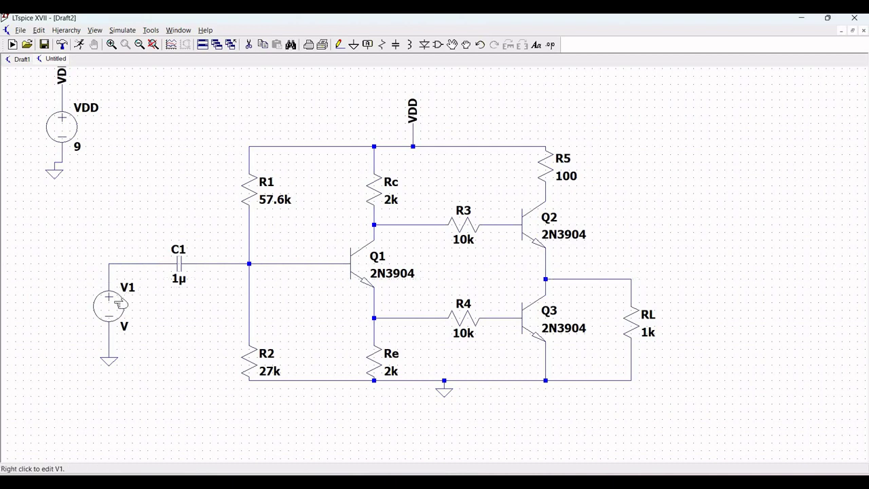
Set V1 to a SINE function with 0 V DC offset, 1 V amplitude and 1k Hz frequency.
{"action": "right_click", "coordinate": [115, 306]}
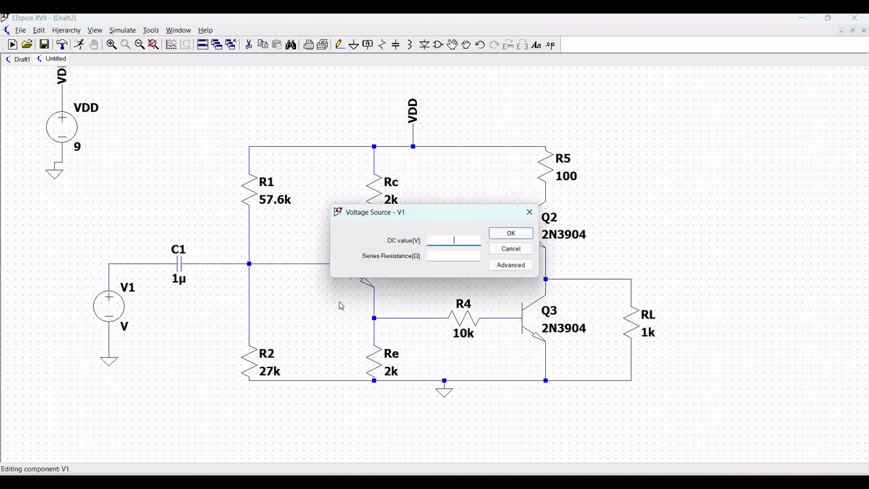
{"action": "left_click", "coordinate": [500, 268]}
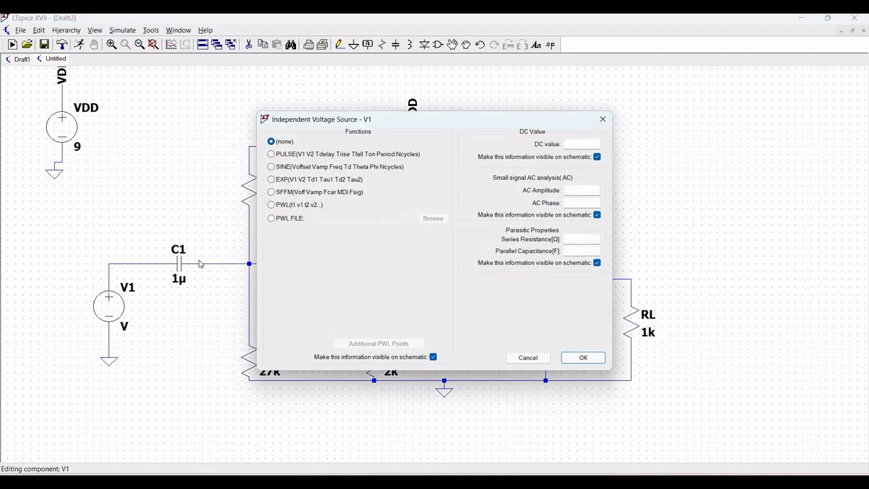
{"action": "left_click", "coordinate": [271, 167]}
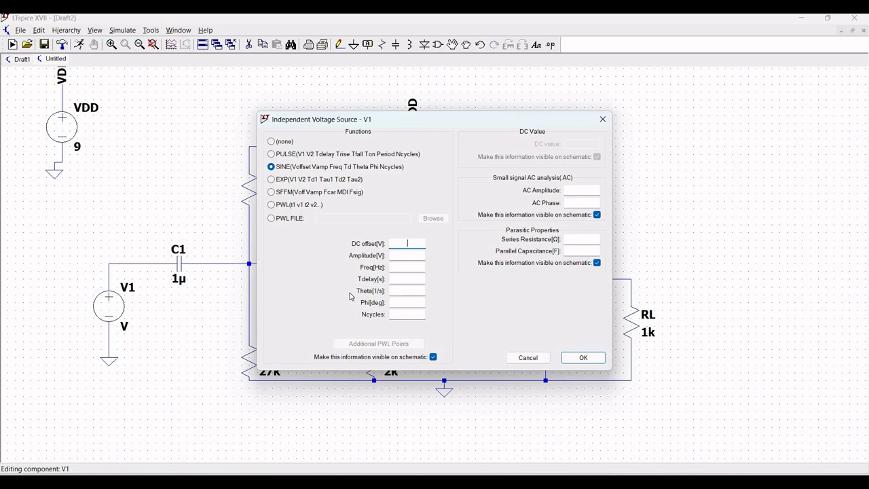
{"action": "type", "text": "0"}
{"action": "key", "text": "Tab"}
{"action": "type", "text": "1"}
{"action": "key", "text": "Tab"}
{"action": "type", "text": "1k"}
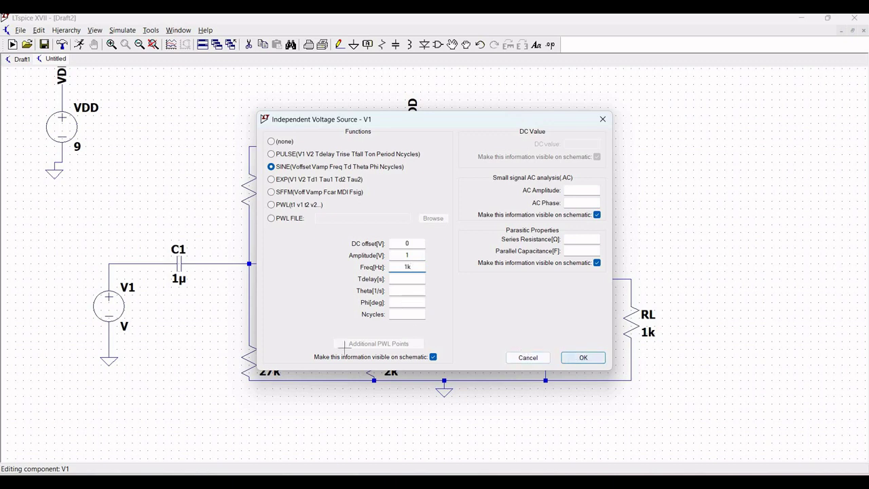
{"action": "key", "text": "Return"}
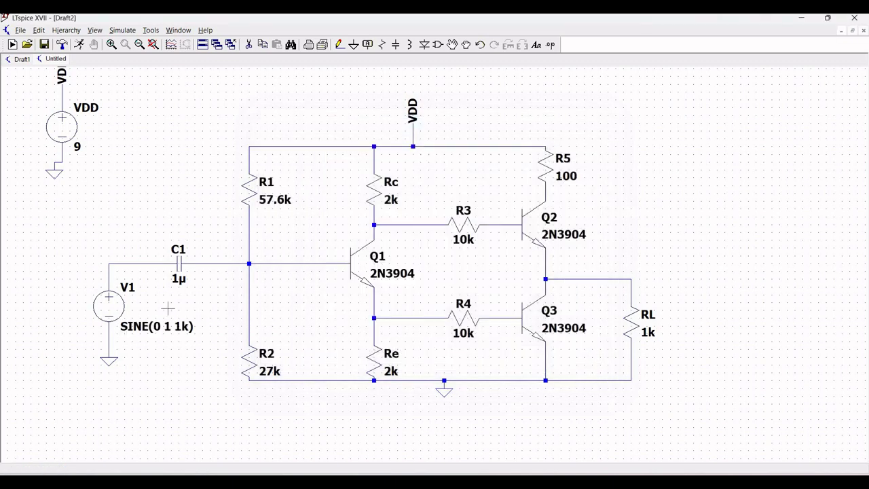
Rename the sine voltage source V1 to Vin.
{"action": "right_click", "coordinate": [131, 290]}
{"action": "type", "text": "Vin"}
{"action": "left_click", "coordinate": [509, 228]}
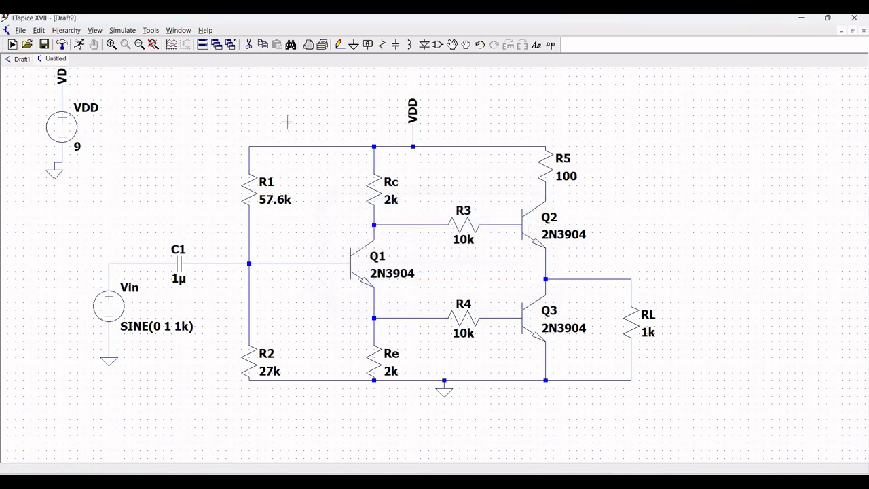
Label the wire between the sine source and C1 with the net name Vin.
{"action": "left_click", "coordinate": [368, 45]}
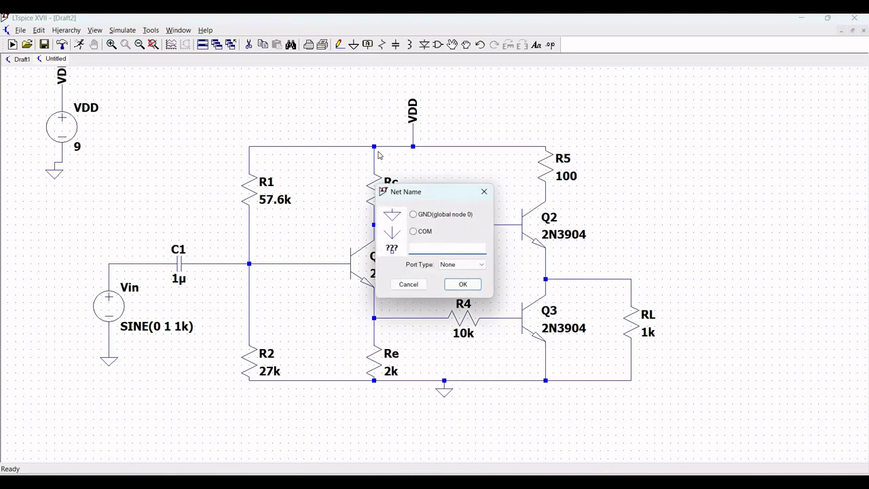
{"action": "type", "text": "Vin"}
{"action": "left_click", "coordinate": [463, 284]}
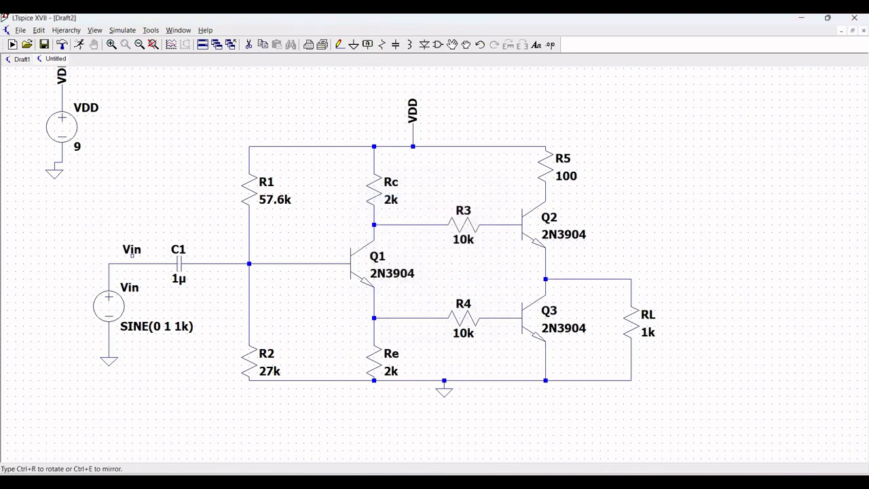
{"action": "left_click", "coordinate": [131, 263]}
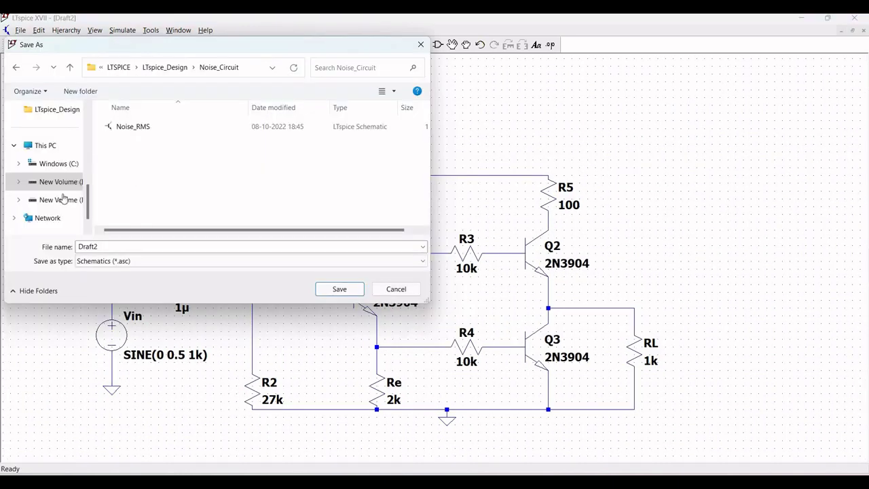
Save the schematic as Totem_pole in the Noise_Circuit folder.
{"action": "left_click", "coordinate": [139, 249]}
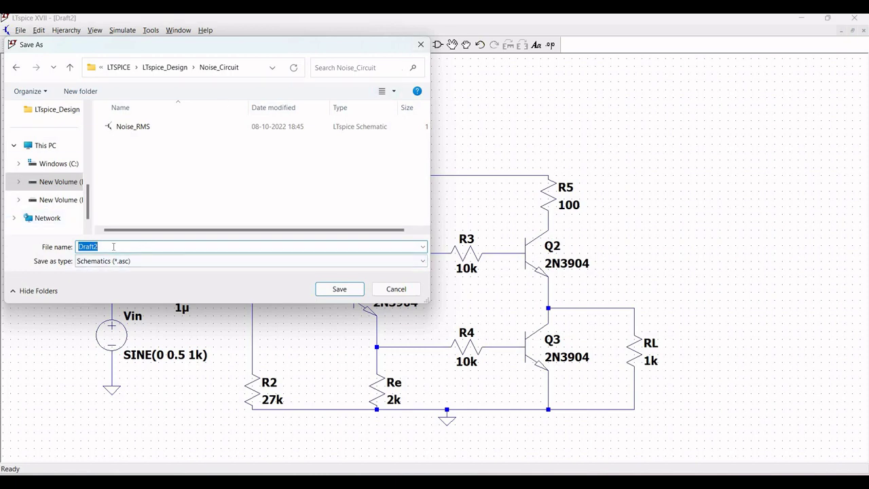
{"action": "type", "text": "Totem_pole"}
{"action": "left_click", "coordinate": [340, 289]}
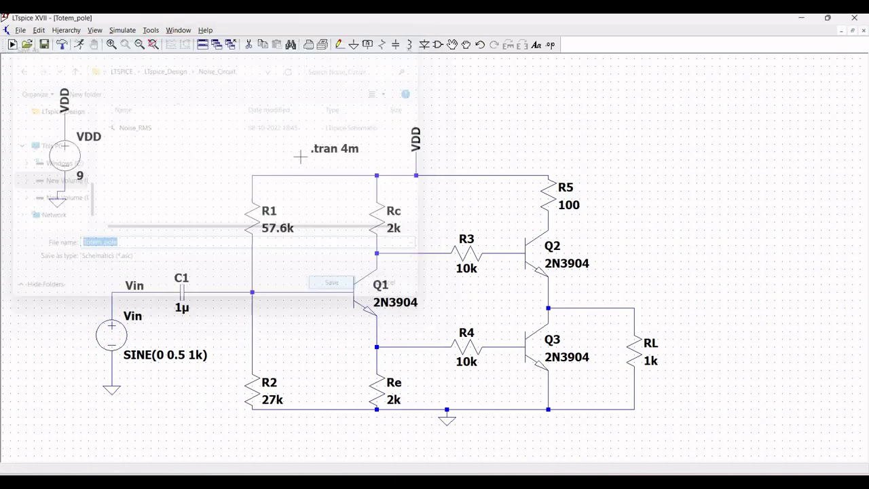
Run the 4 ms transient simulation and plot the voltage of the Vin net.
{"action": "left_click", "coordinate": [79, 45]}
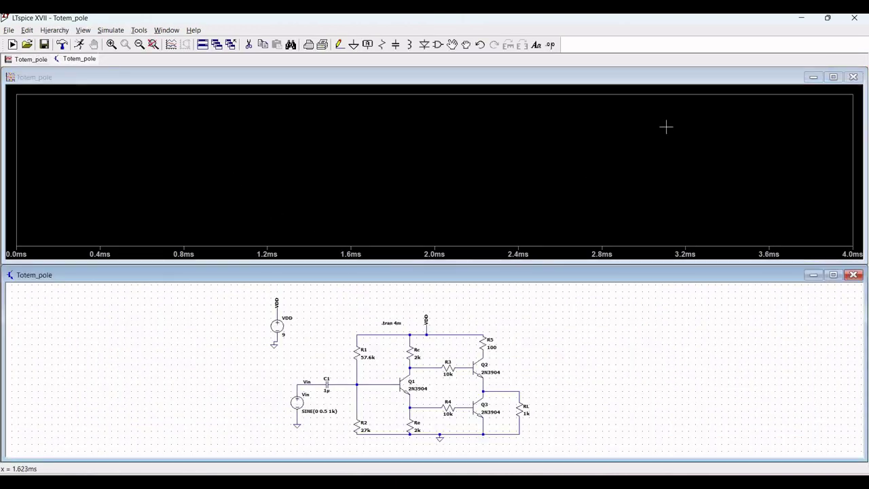
{"action": "left_click", "coordinate": [310, 380]}
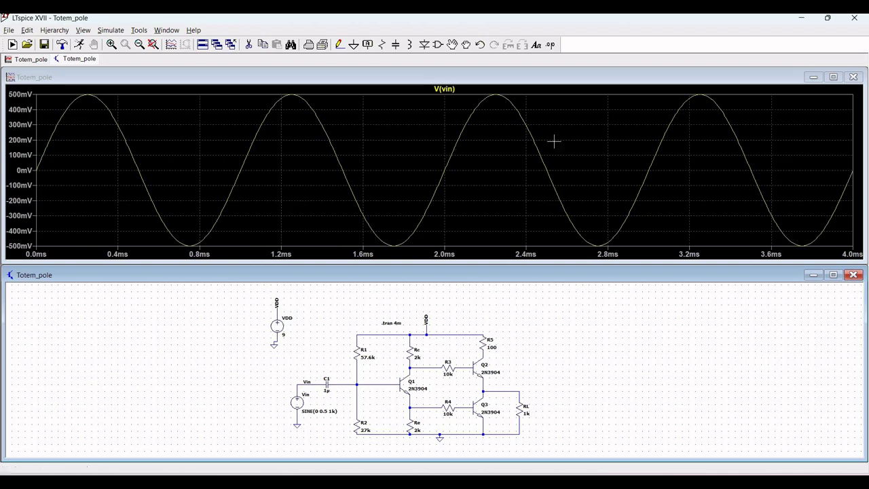
Add a second plot pane and plot the output node voltage between Q2, Q3 and RL in it.
{"action": "right_click", "coordinate": [625, 135]}
{"action": "left_click", "coordinate": [662, 192]}
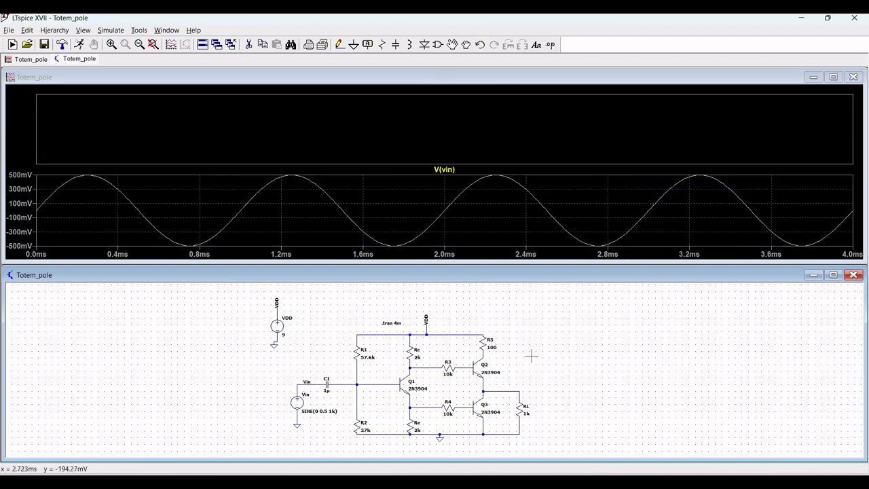
{"action": "left_click", "coordinate": [517, 392]}
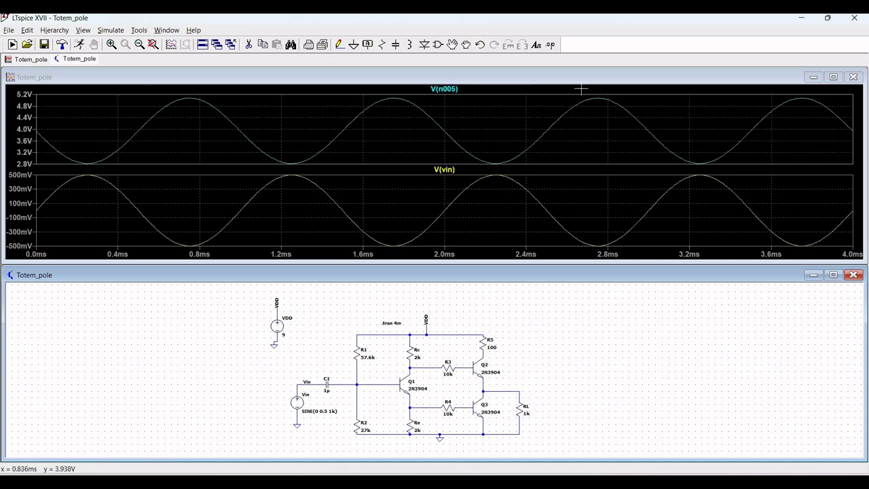